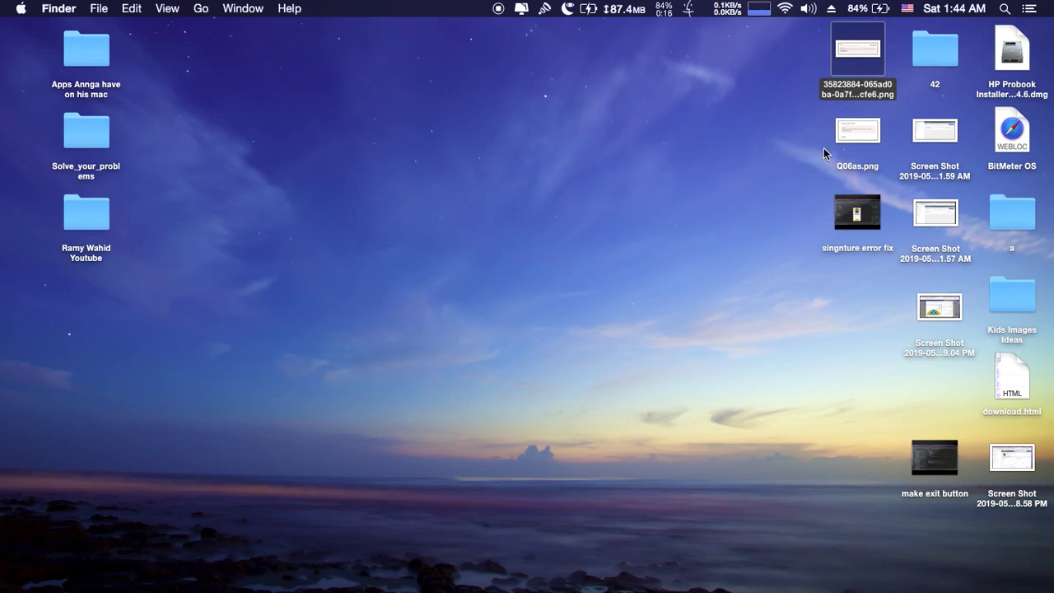
- Quick Look the two upload-error screenshots, including Q06as.png, then switch to the Android Studio desktop
left_click(798, 54)
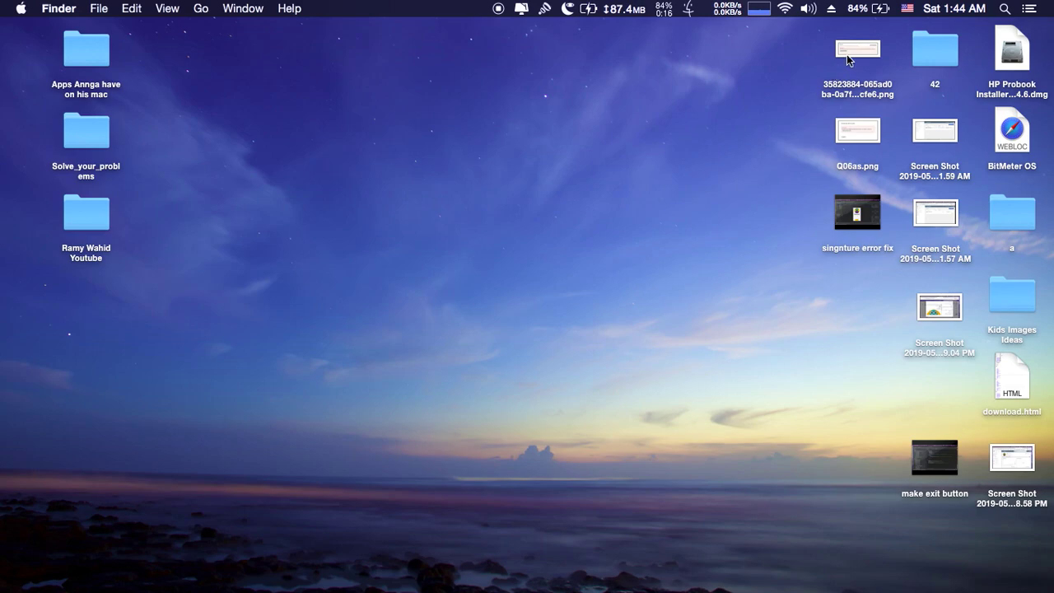
left_click(849, 58)
key("space")
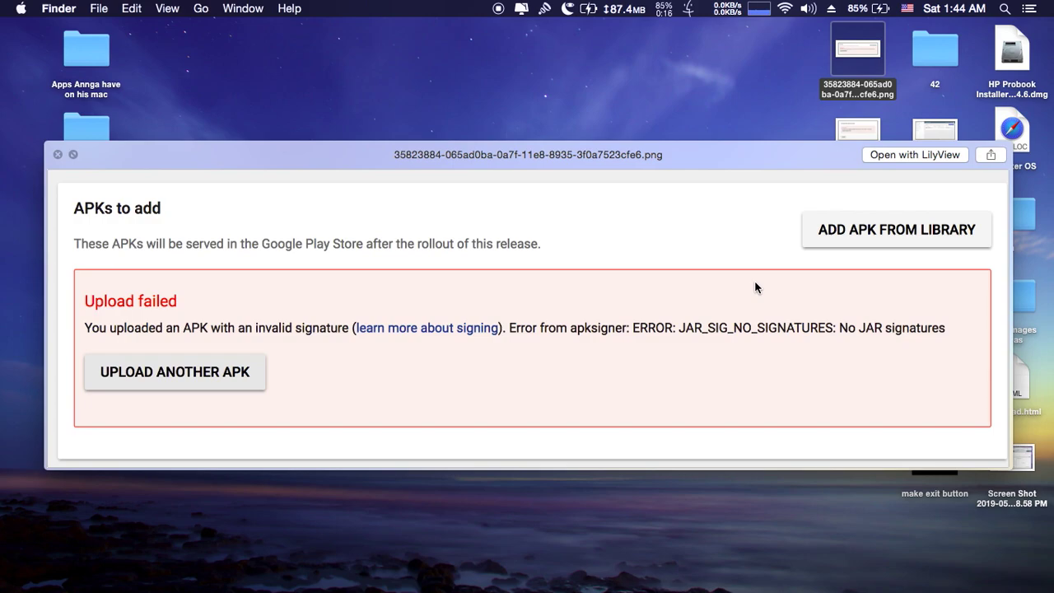
key("space")
left_click(872, 136)
key("space")
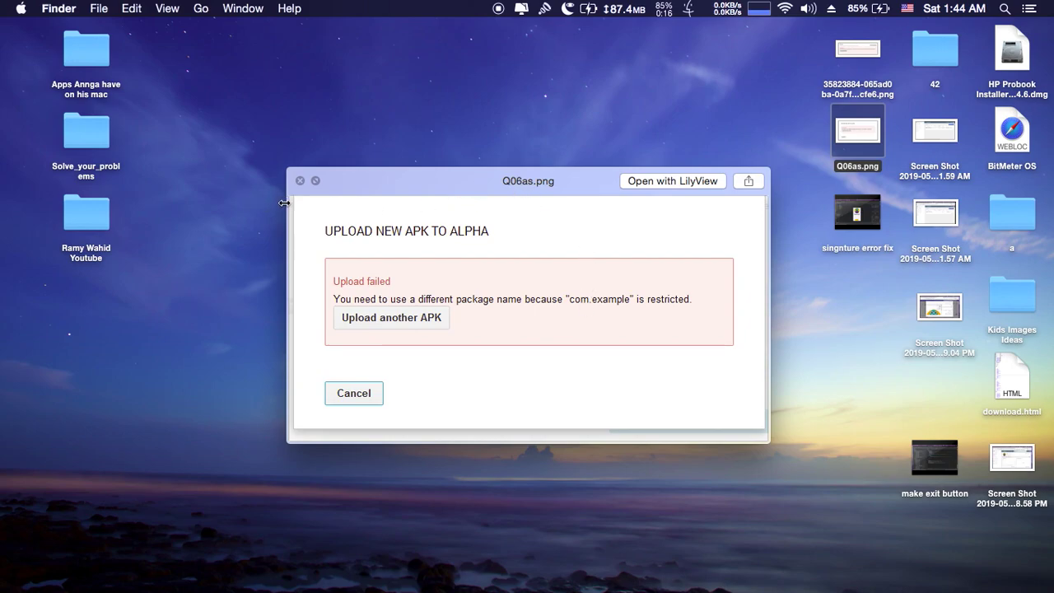
mouse_move(1, 2)
left_click(474, 71)
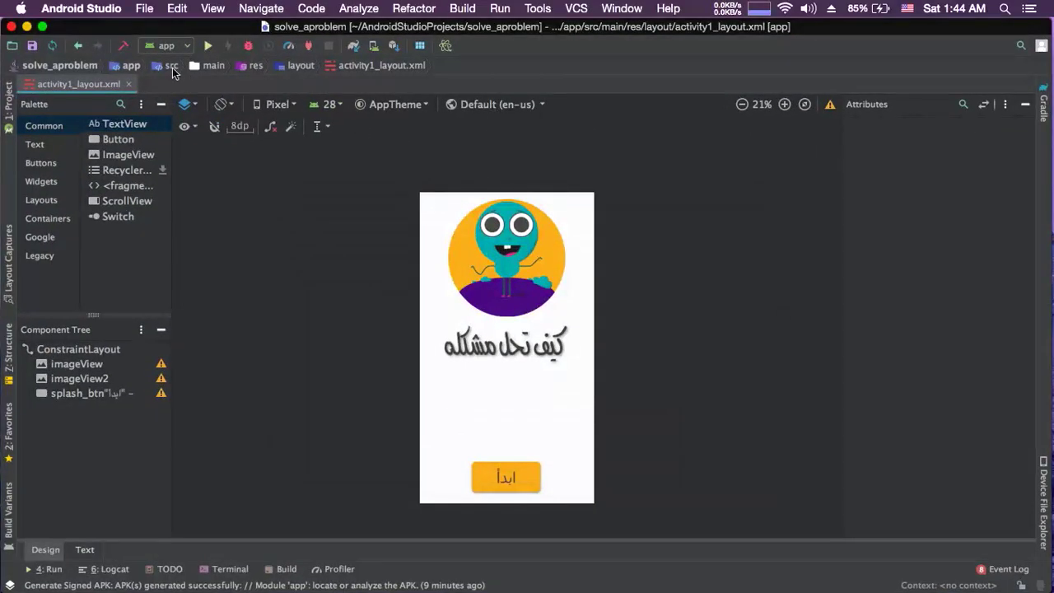
- Start a new Empty Activity project from File > New > New Project
left_click(145, 9)
left_click(145, 9)
left_click(145, 9)
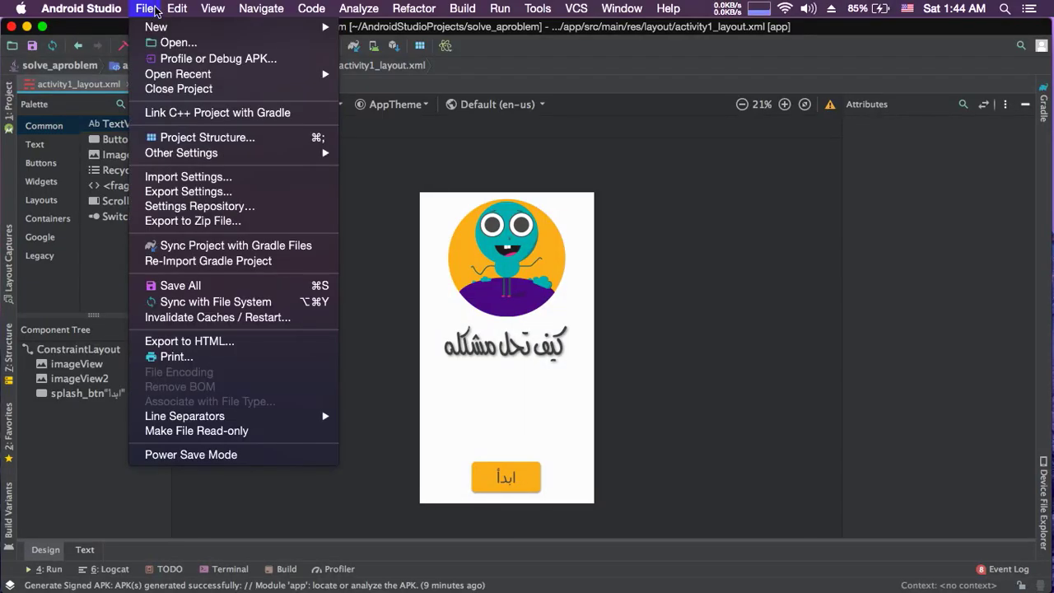
mouse_move(153, 25)
left_click(432, 32)
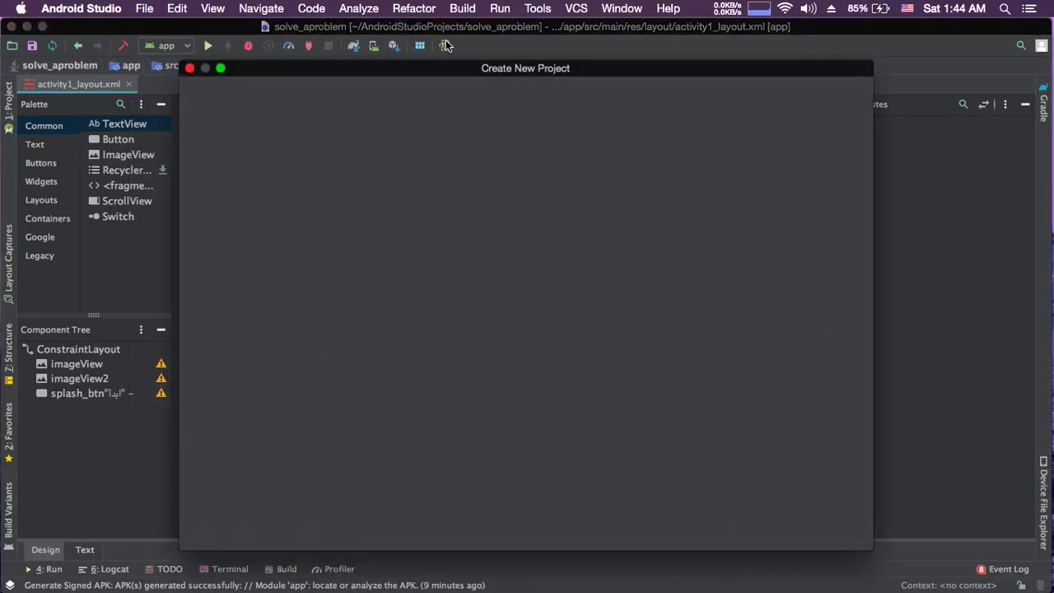
left_click(757, 537)
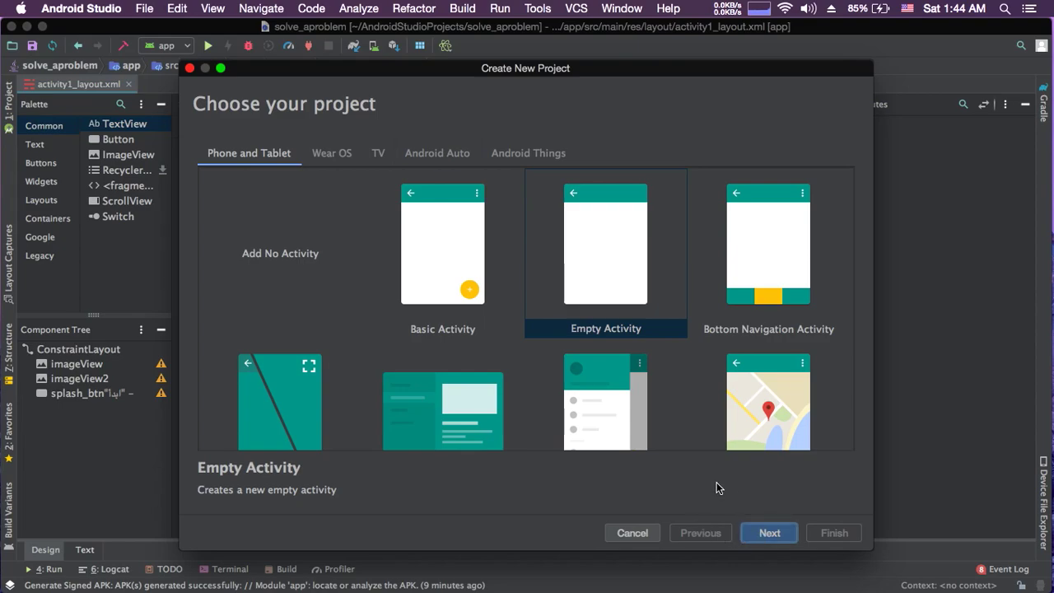
left_click(756, 533)
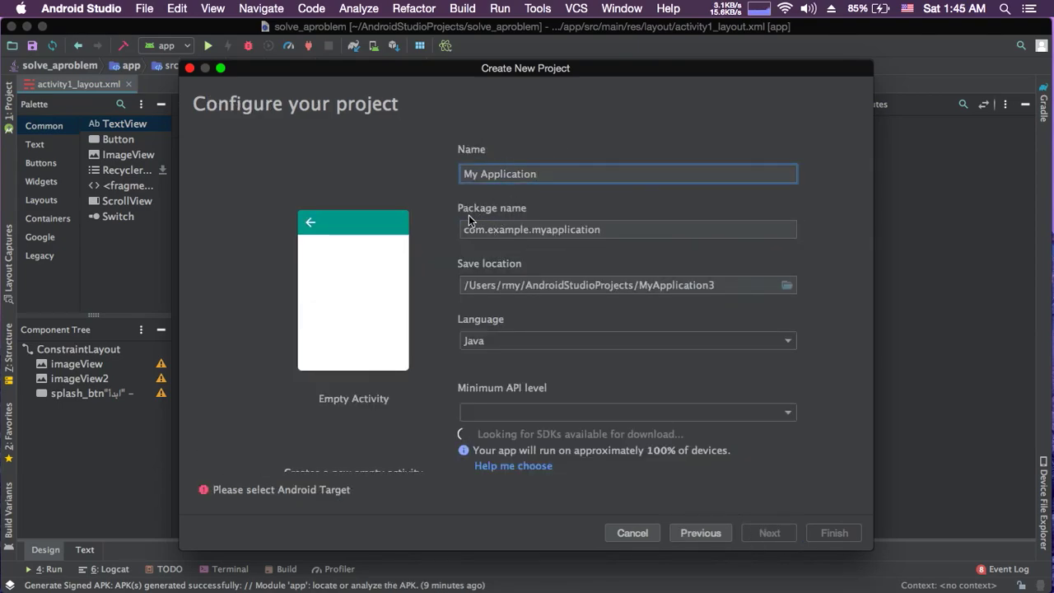
- Rename the new project from My Application to ggh
left_click(504, 230)
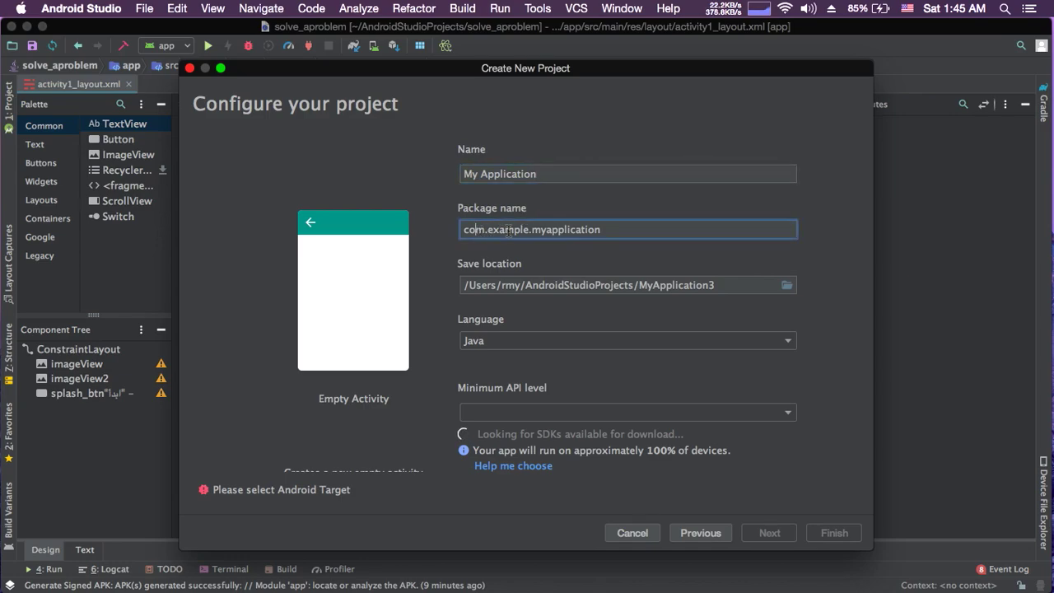
double_click(531, 229)
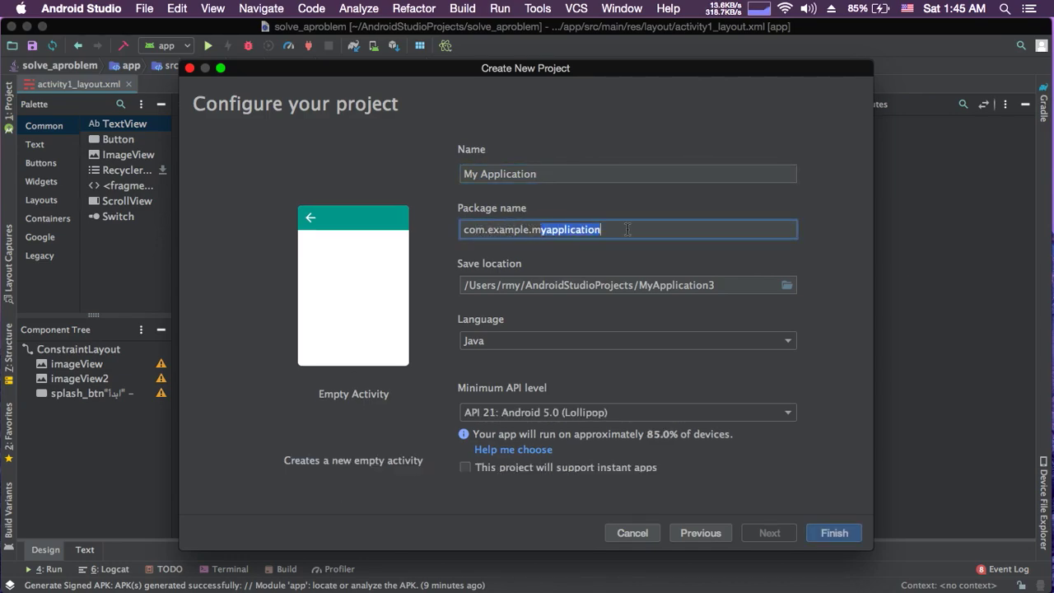
double_click(521, 174)
triple_click(521, 173)
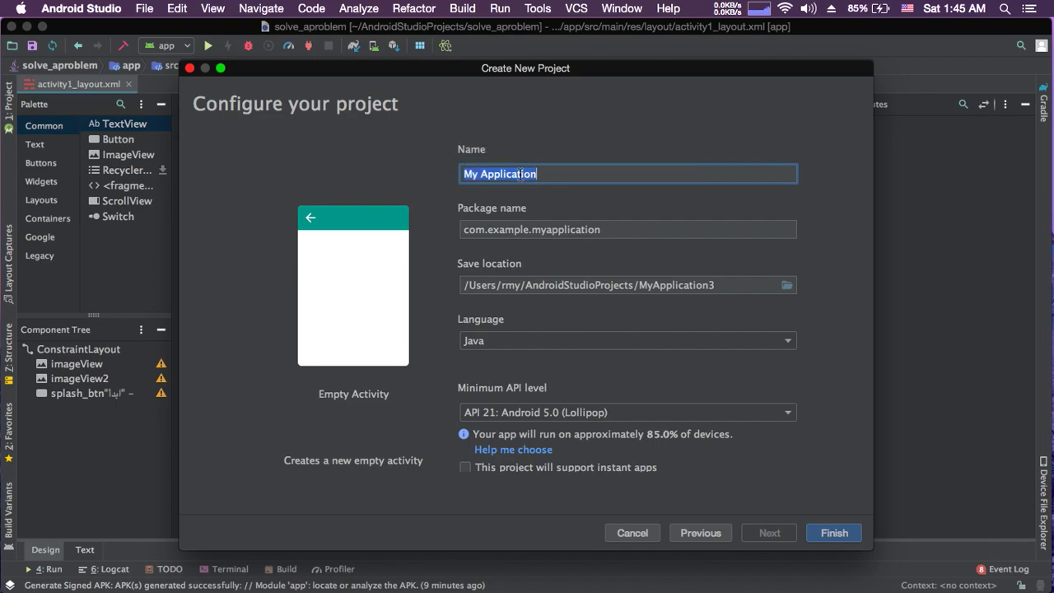
left_click(565, 166)
triple_click(484, 173)
type("ggh")
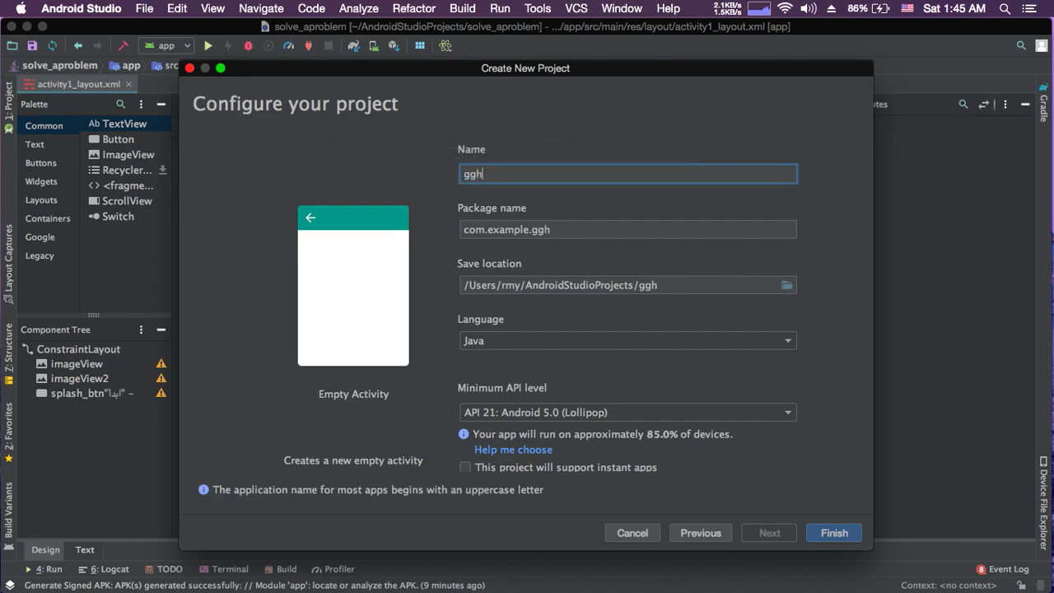
- Highlight the 'example' part of the com.example.ggh package name
left_click(506, 230)
triple_click(511, 230)
left_click(524, 231)
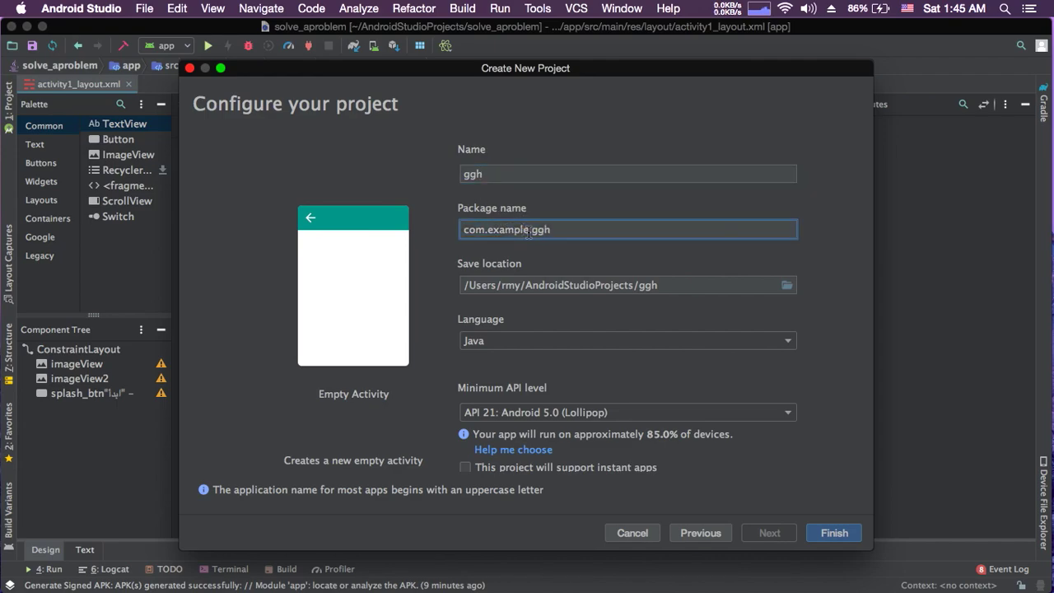
left_click_drag(529, 232, 494, 234)
- Cancel the new-project wizard and inspect the main, androidTest and test com.example.solve_aproblem packages
left_click(650, 531)
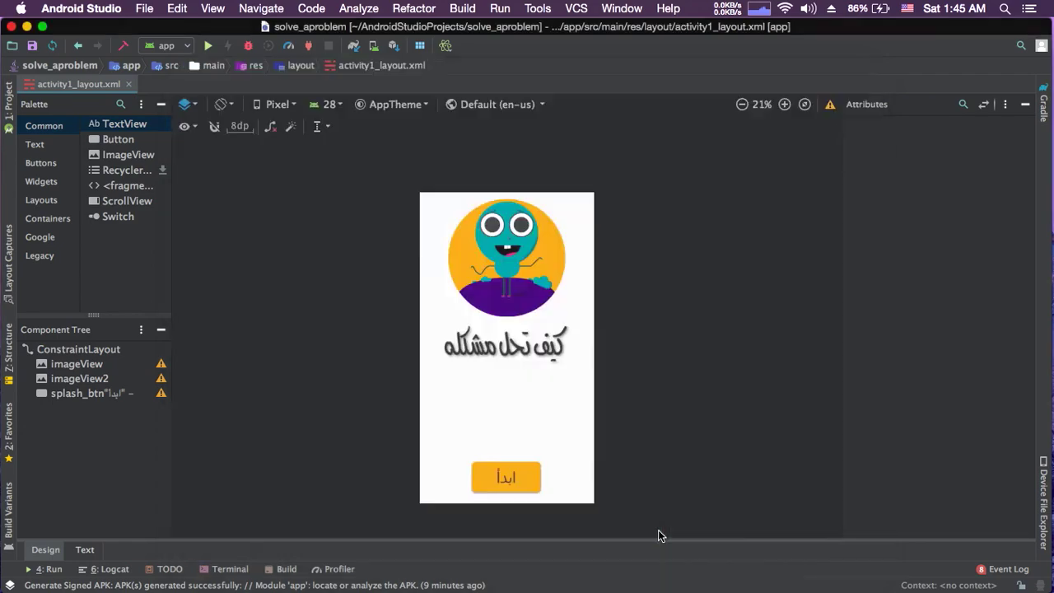
left_click(8, 124)
left_click(165, 146)
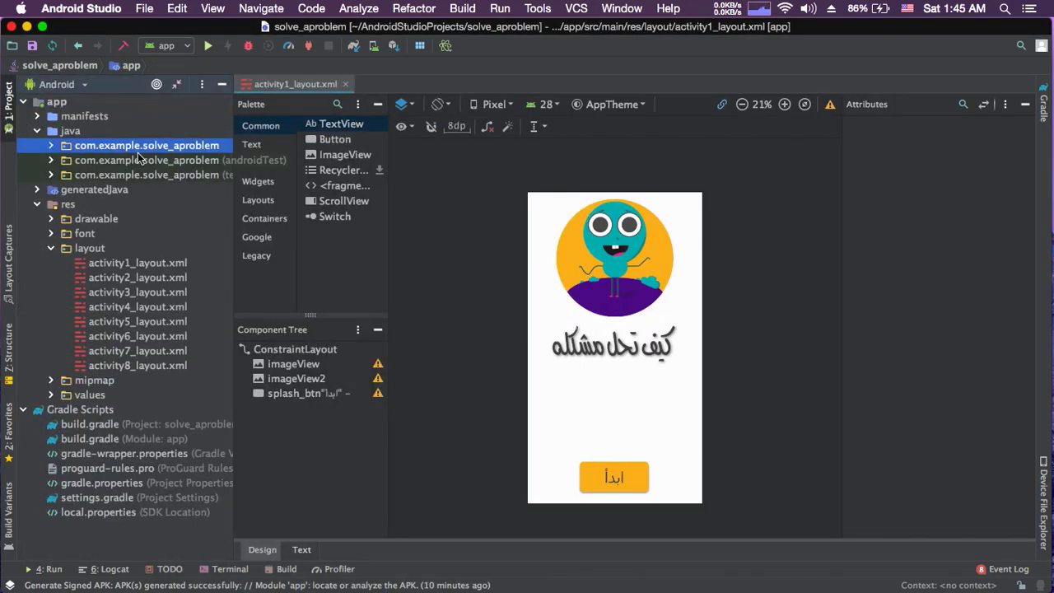
left_click(125, 161)
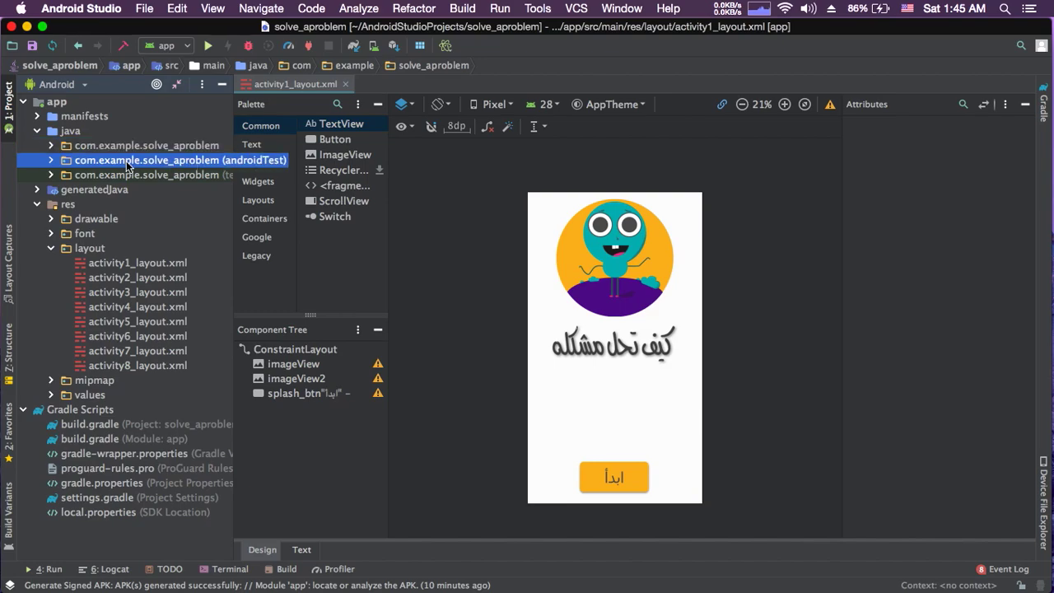
left_click(200, 178)
- Open AndroidManifest.xml, activity1_layout.xml and Activity4_Java, highlighting 'example' in the package lines
double_click(93, 120)
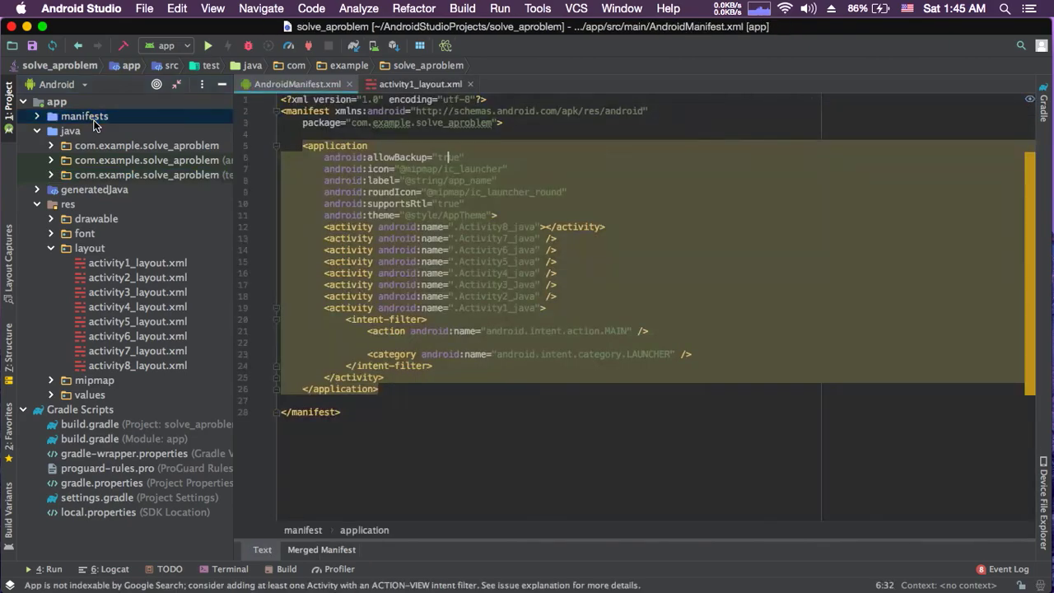
left_click(539, 136)
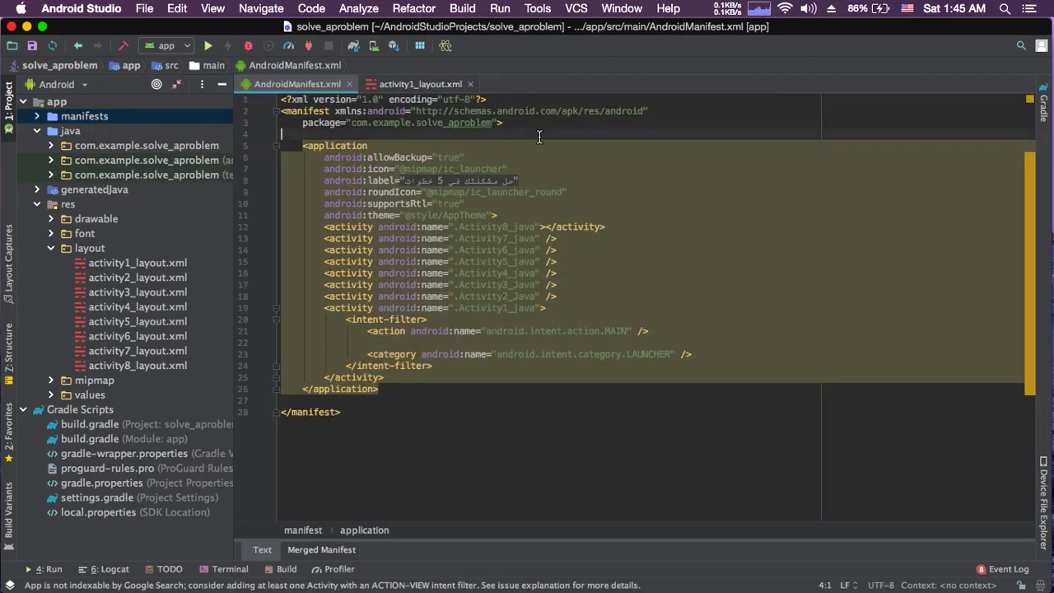
double_click(138, 263)
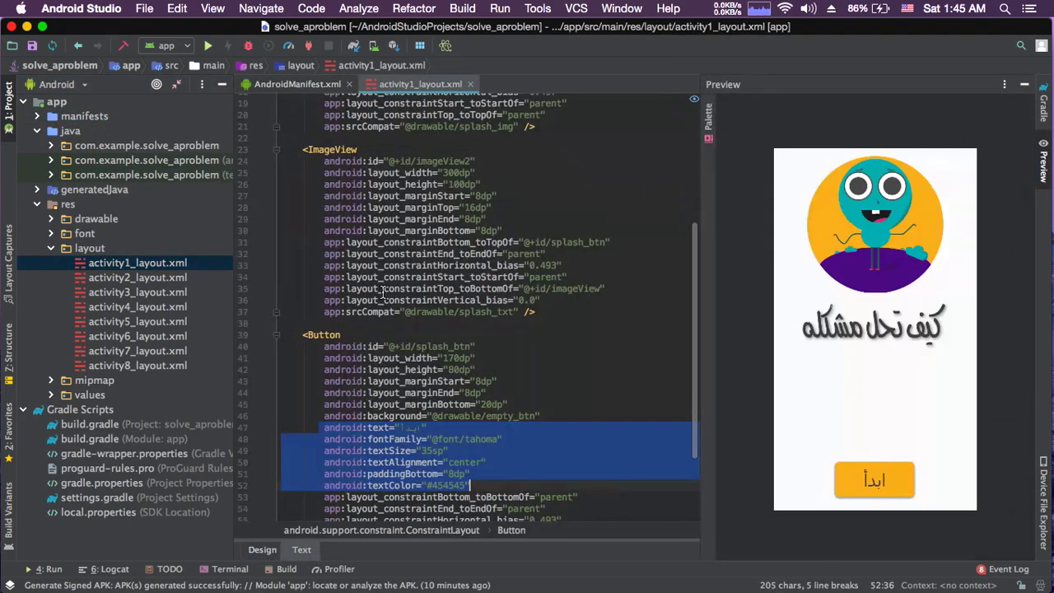
scroll(383, 293, "up", 6)
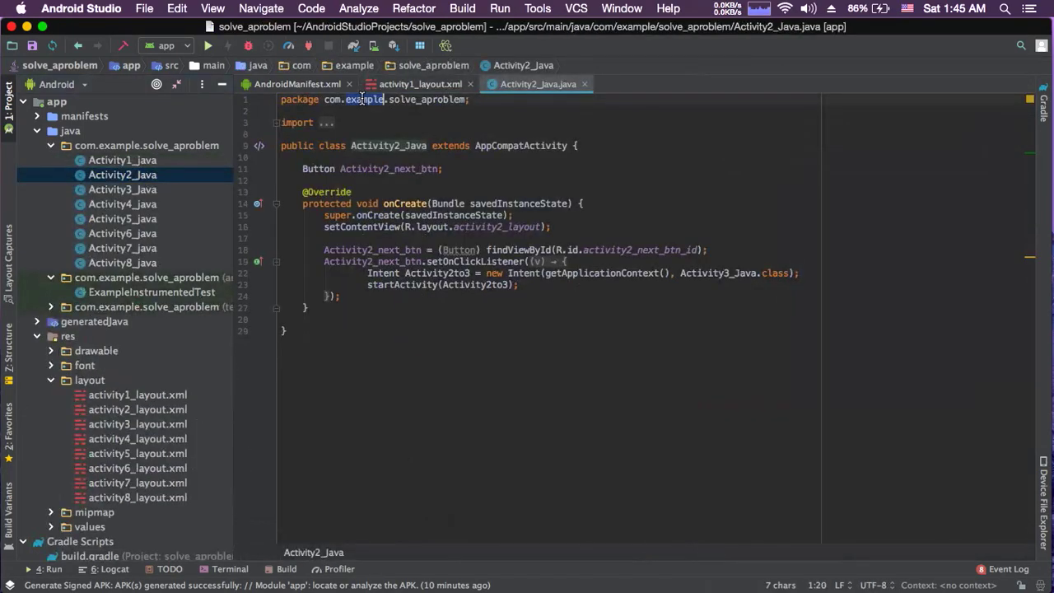
left_click_drag(345, 99, 385, 100)
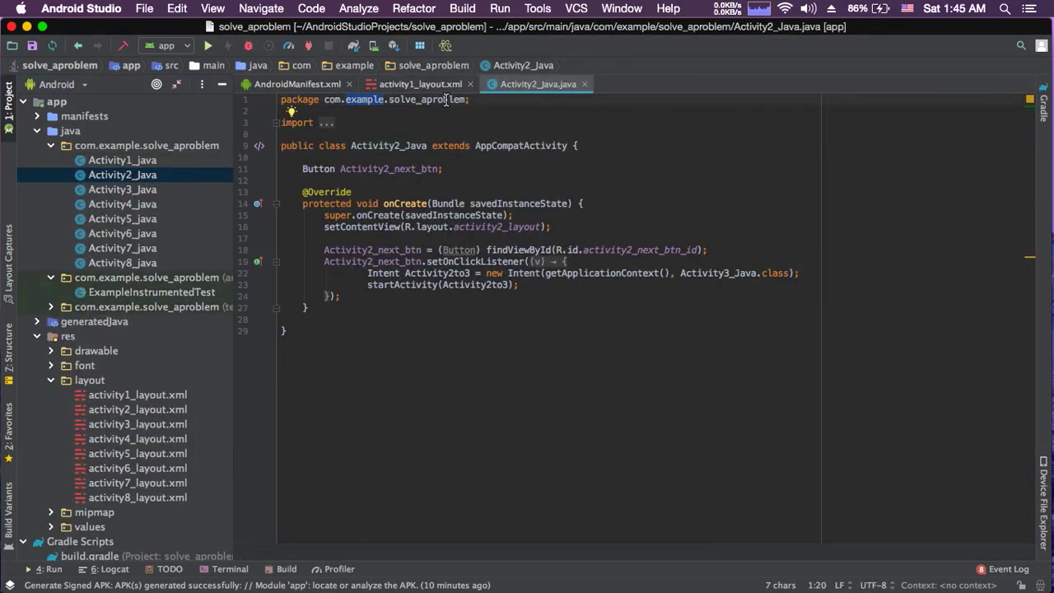
double_click(109, 204)
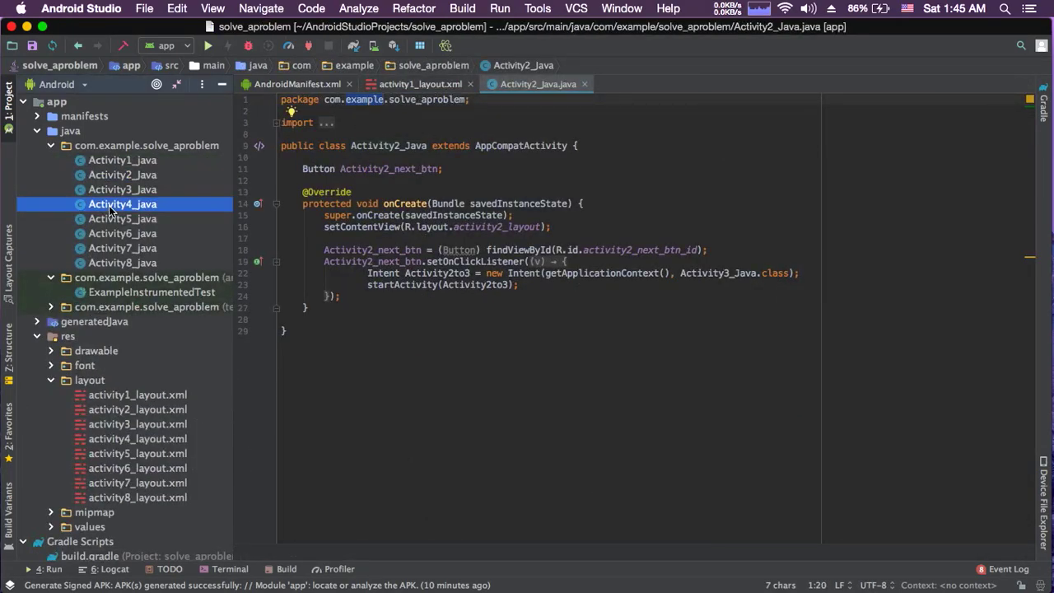
double_click(368, 100)
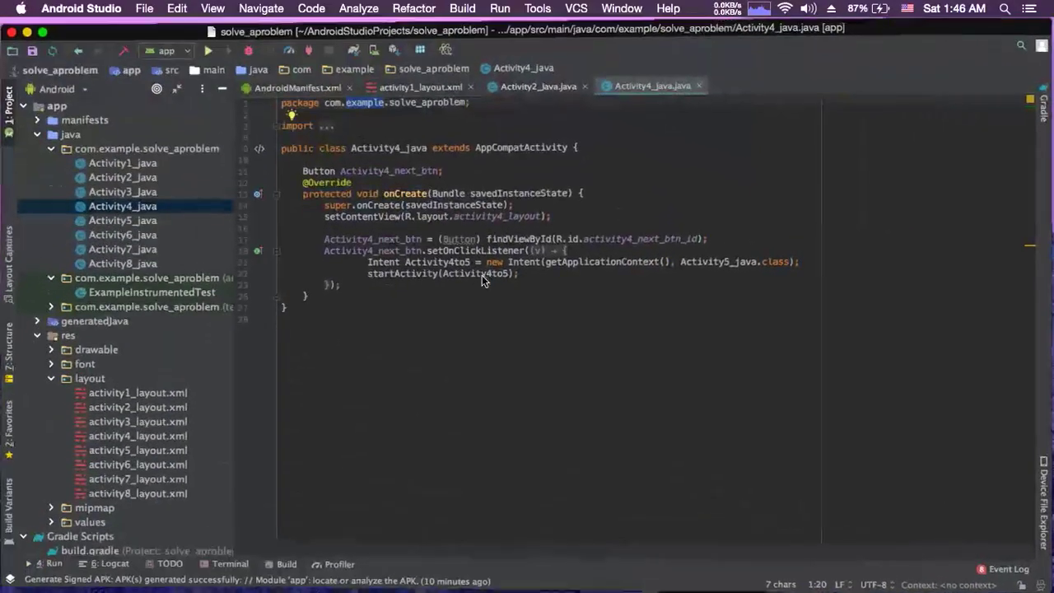
- Move Android Studio aside to preview the Q06as.png screenshot, then move it back
left_click_drag(134, 38, 197, 385)
left_click(843, 133)
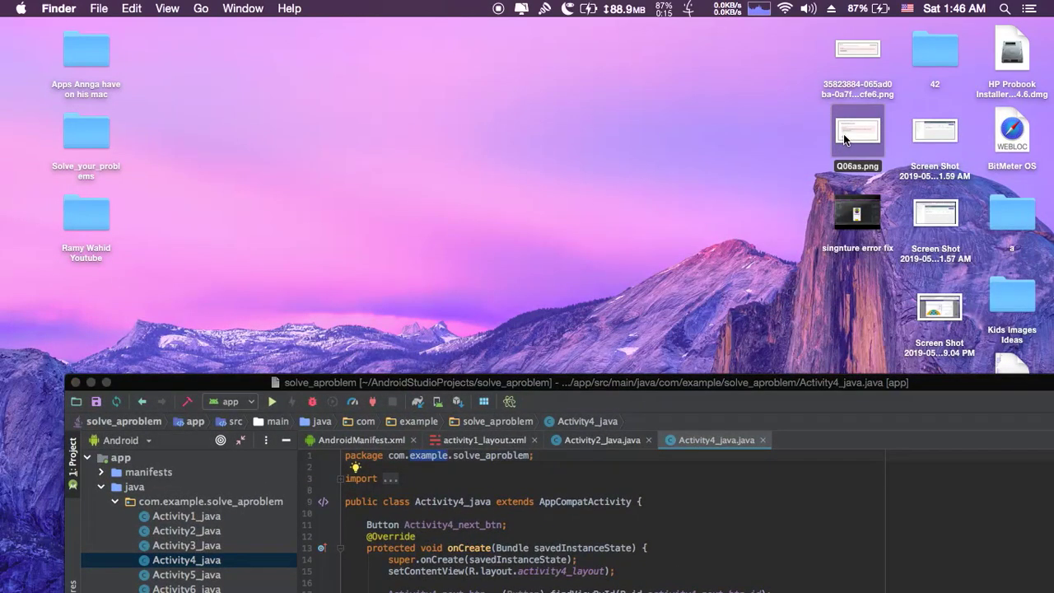
key("space")
key("space")
left_click_drag(195, 380, 144, 6)
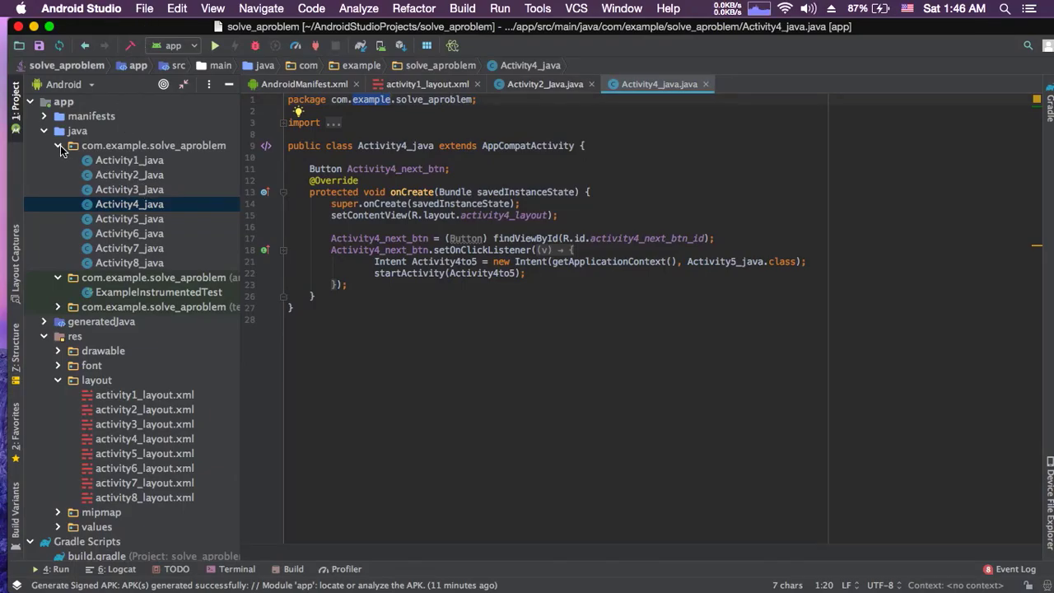
- Collapse the main and androidTest packages and select the androidTest and test packages
left_click(59, 147)
left_click(58, 161)
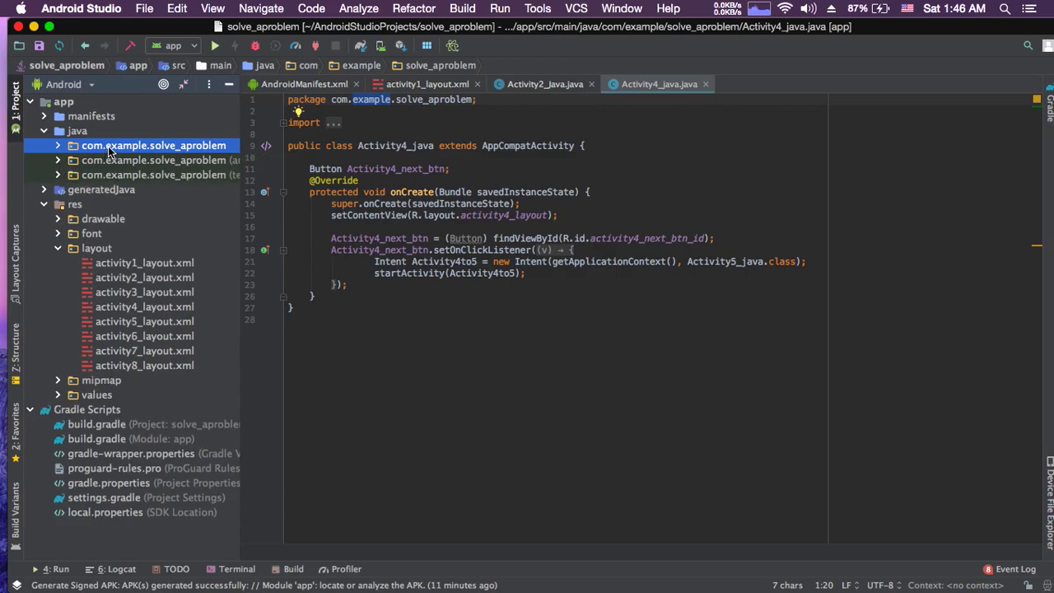
left_click(123, 163)
left_click(123, 177)
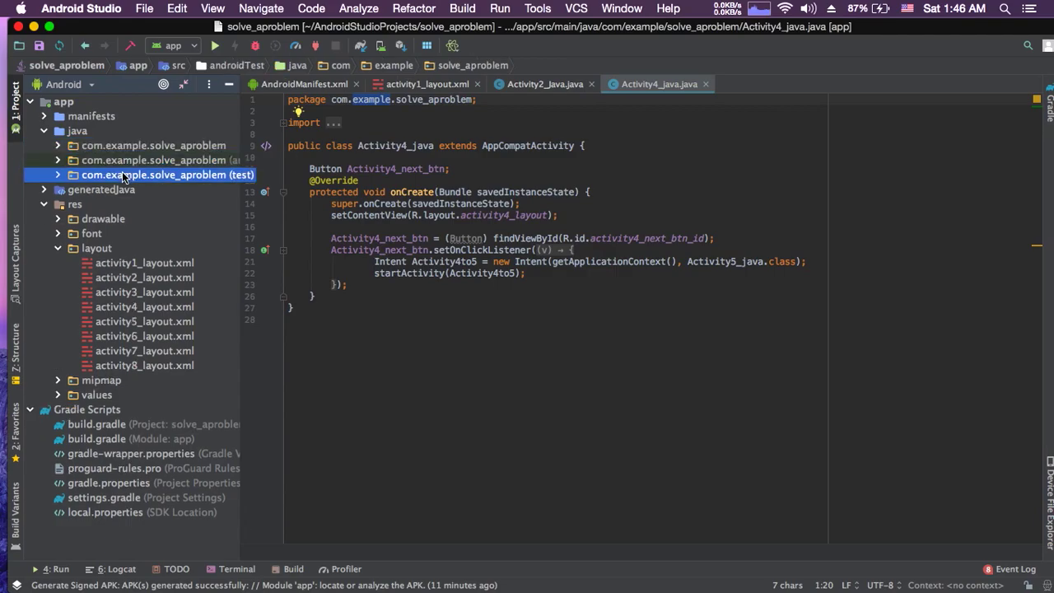
- Reveal the main com.example.solve_aproblem package folder in Finder
right_click(143, 149)
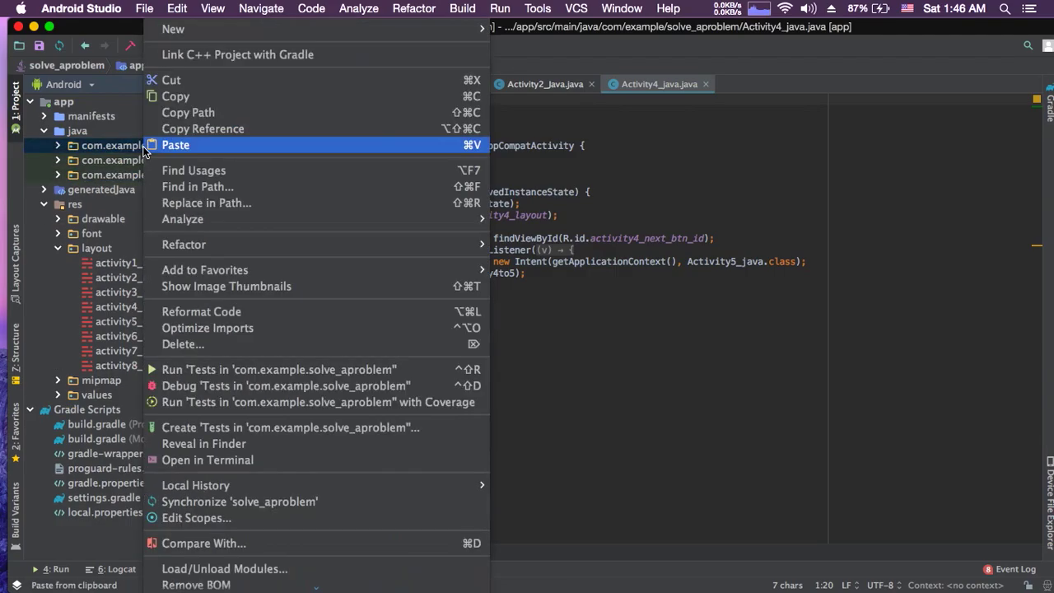
left_click(238, 446)
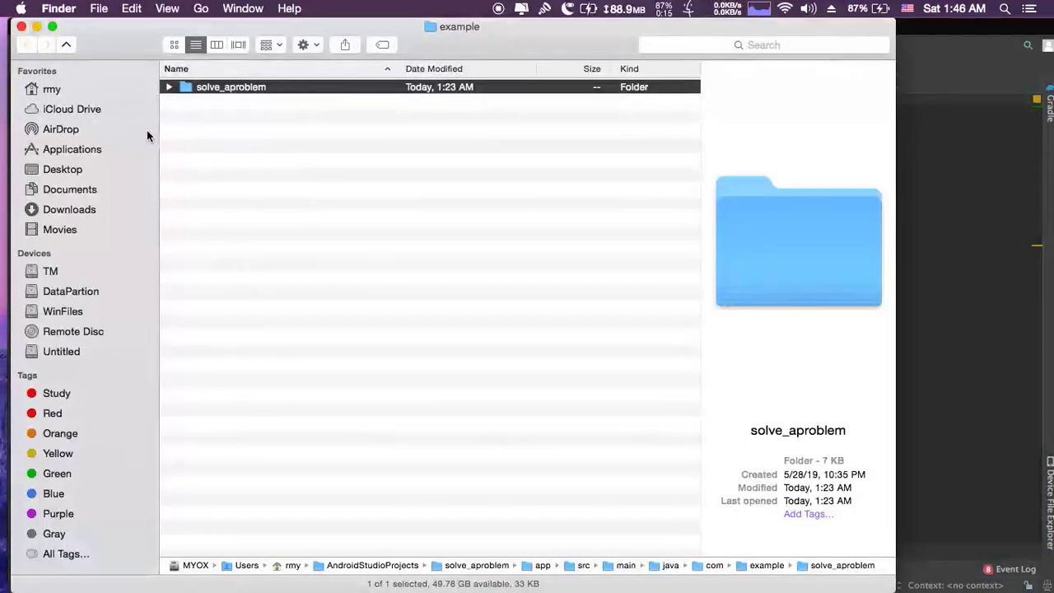
left_click_drag(125, 30, 459, 30)
right_click(164, 145)
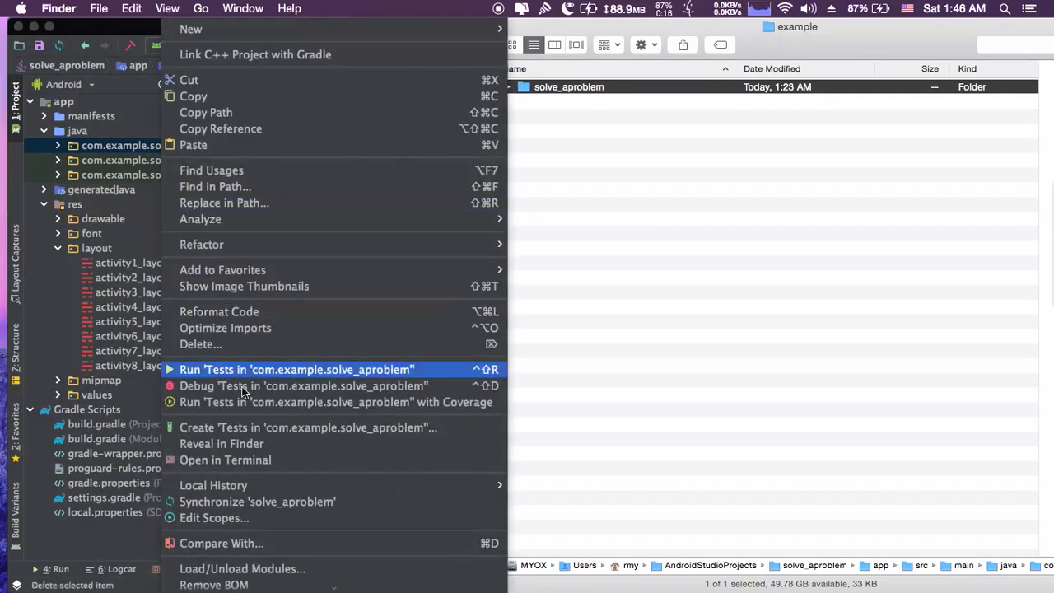
left_click(83, 237)
key("super+Tab")
left_click_drag(468, 31, 204, 32)
- Navigate up to the src folder and locate the androidTest, main and test source folders
left_click(141, 46)
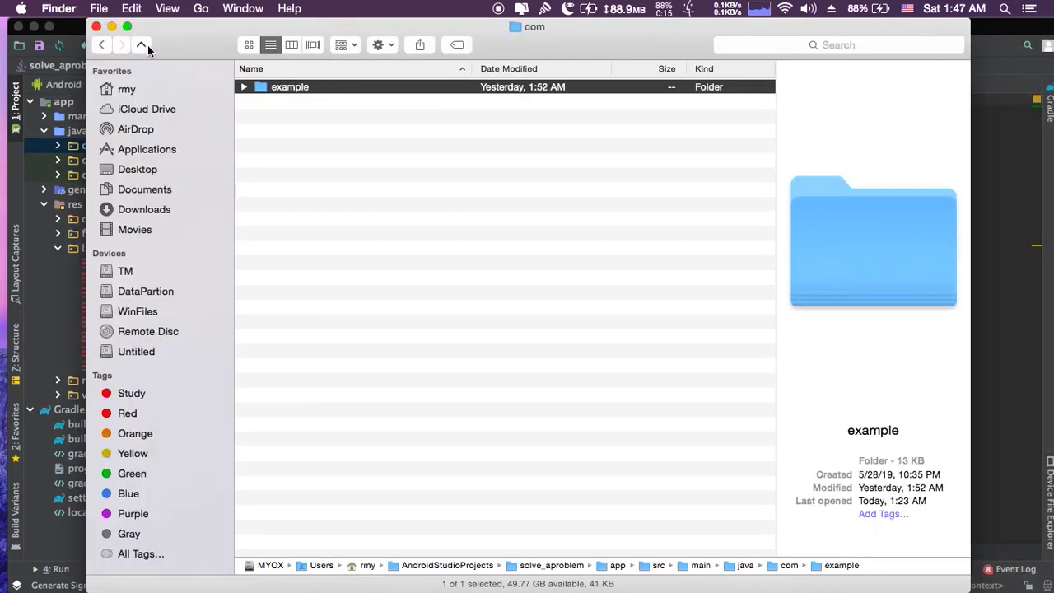
left_click(144, 46)
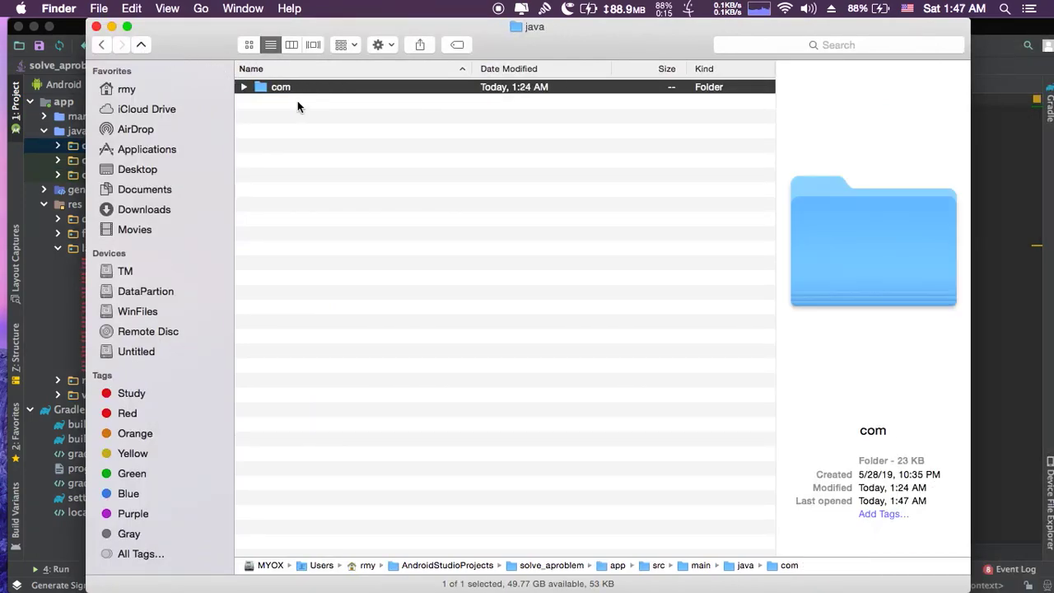
left_click(142, 46)
left_click(142, 45)
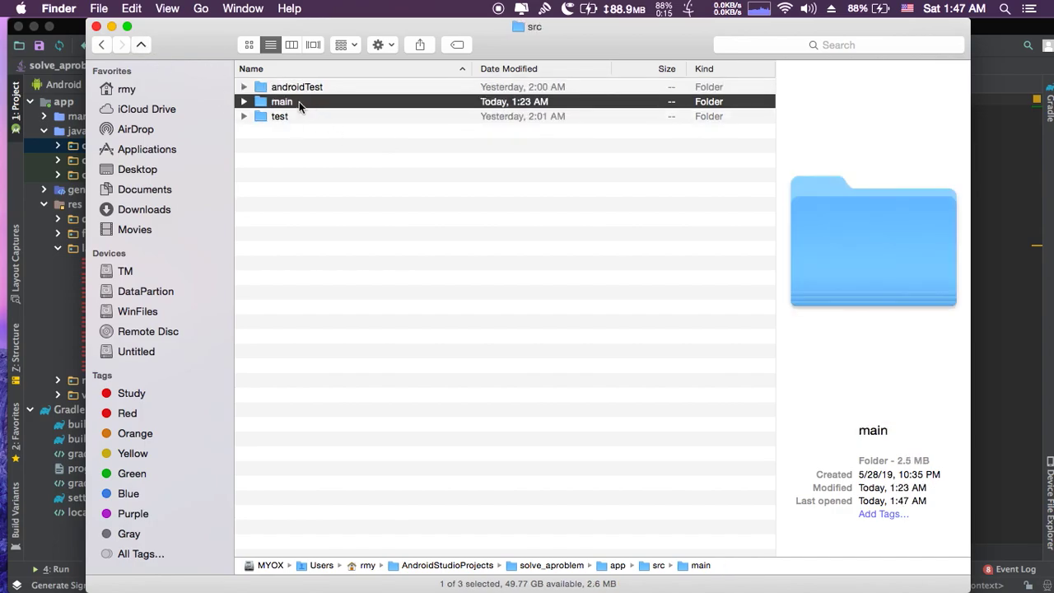
left_click(299, 101)
left_click(288, 87)
left_click(286, 116)
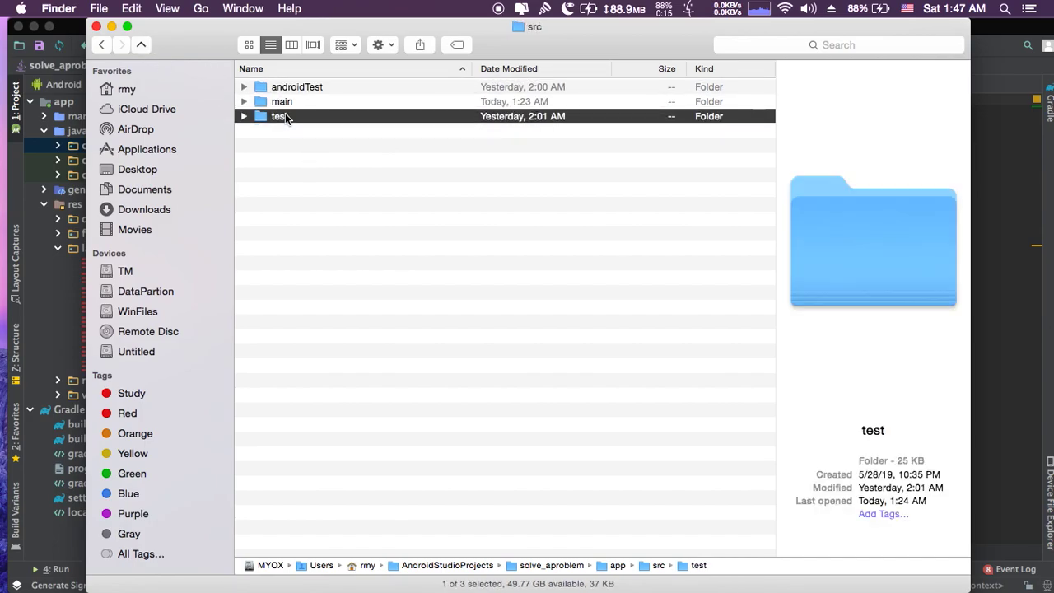
left_click(287, 87)
key("super+Tab")
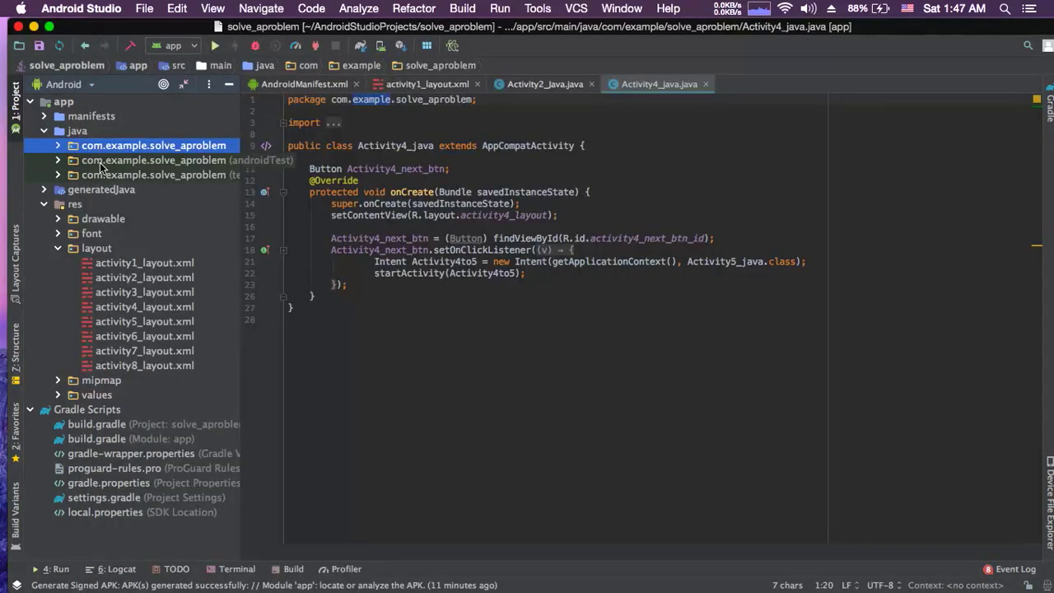
left_click(101, 162)
key("super+Tab")
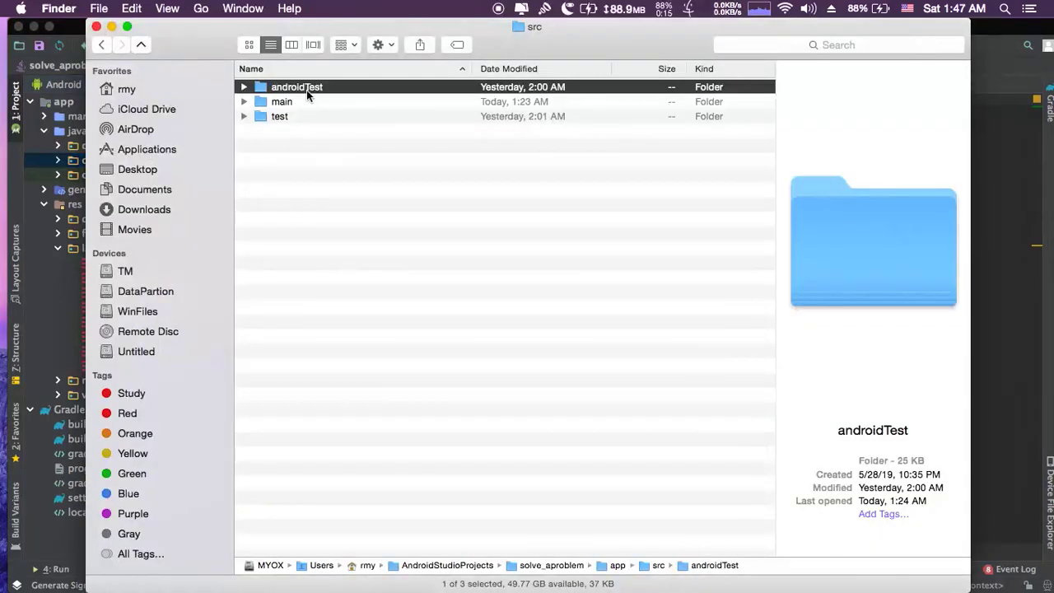
- Rename src/androidTest/java/com/example to ramyhq
double_click(307, 88)
double_click(294, 88)
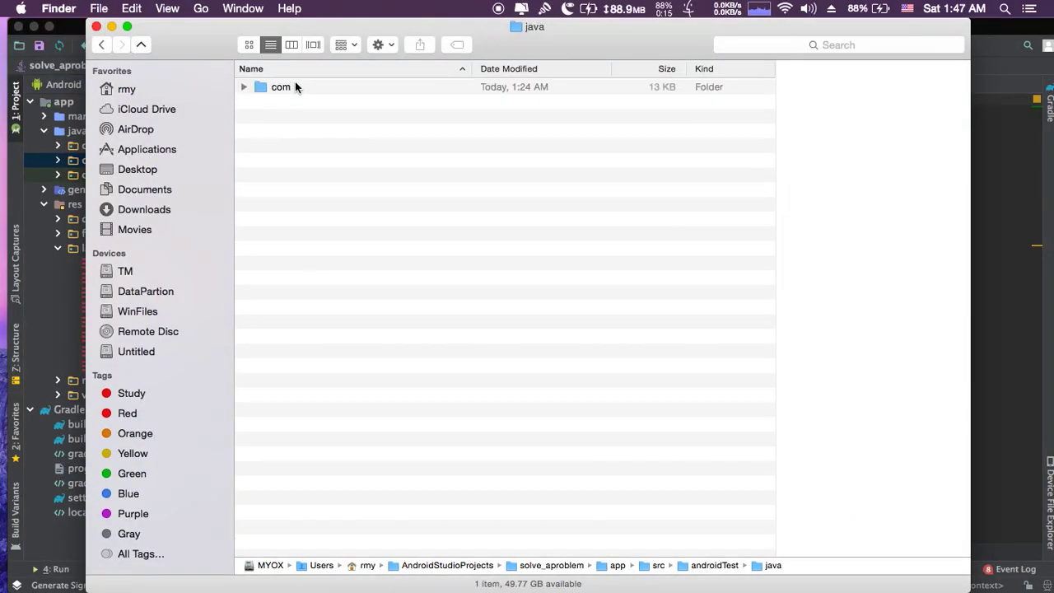
double_click(295, 87)
left_click(289, 89)
left_click(290, 88)
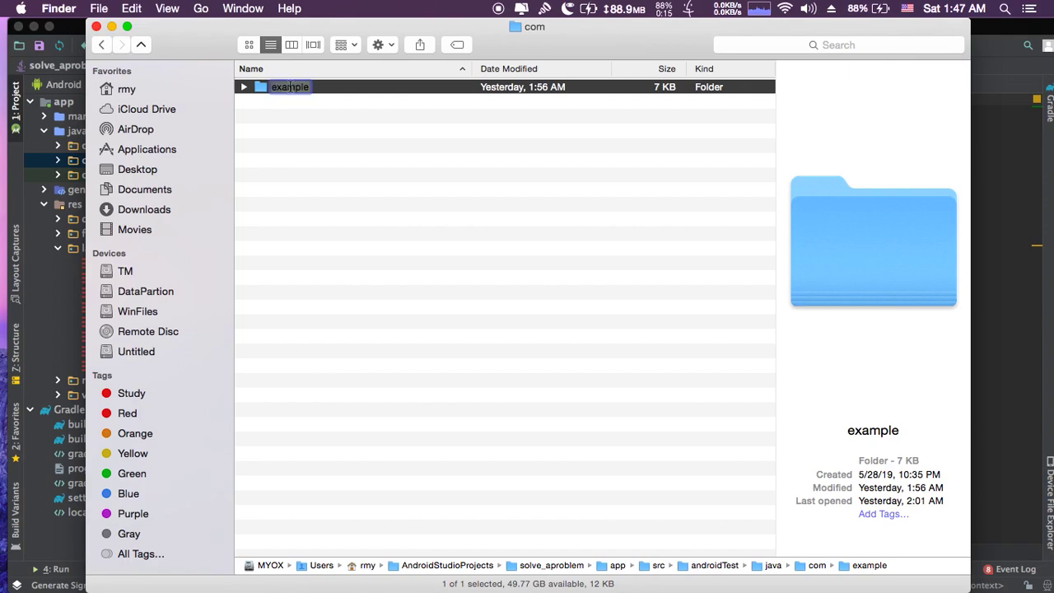
type("ramyhq")
key("Return")
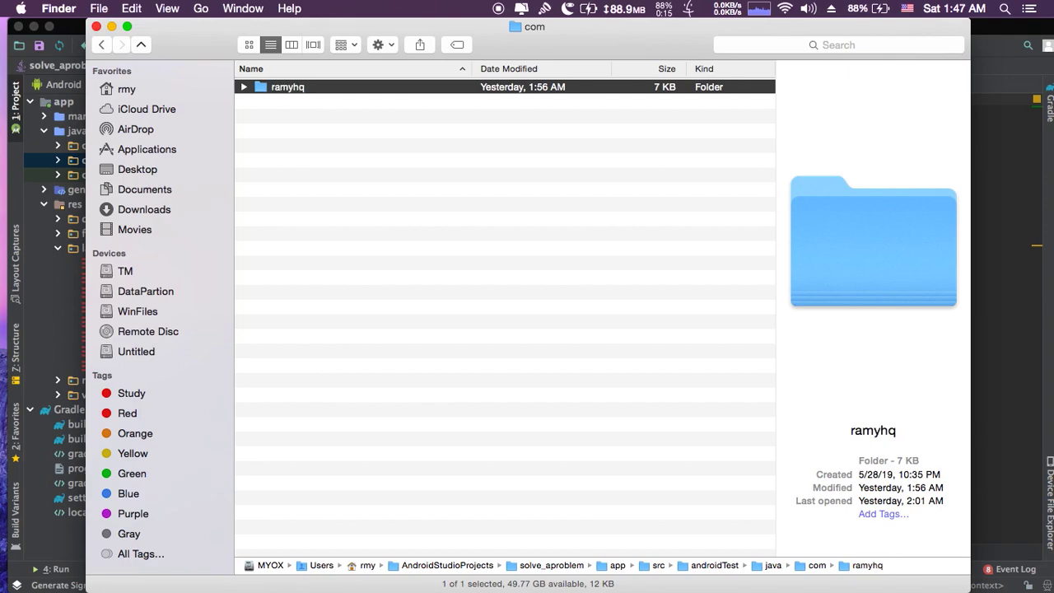
- Rename src/main/java/com/example to ramyhq
left_click(140, 45)
left_click(140, 44)
left_click(140, 44)
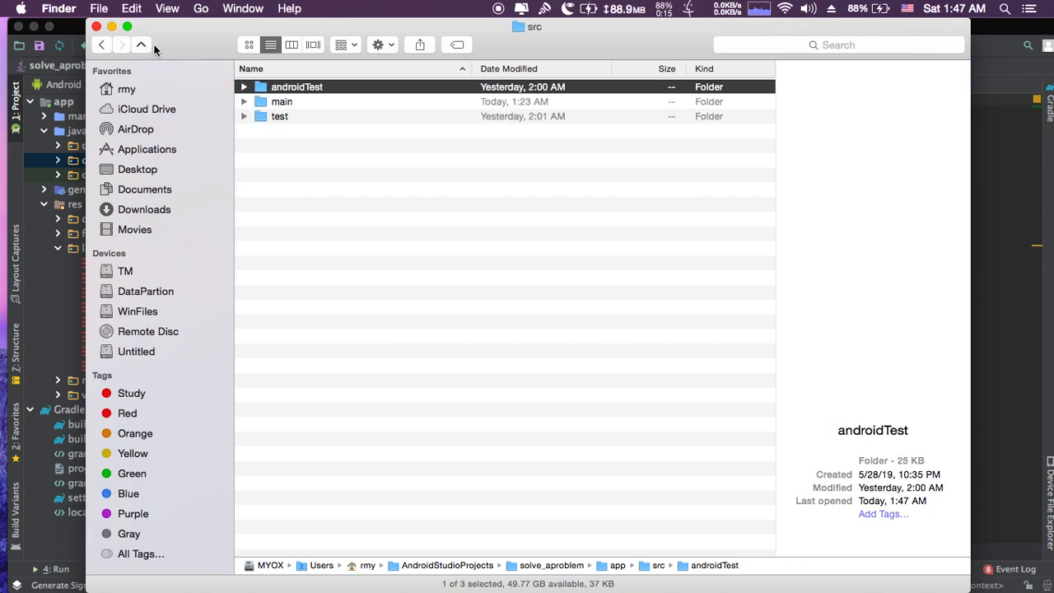
left_click(289, 102)
double_click(290, 102)
left_click(286, 87)
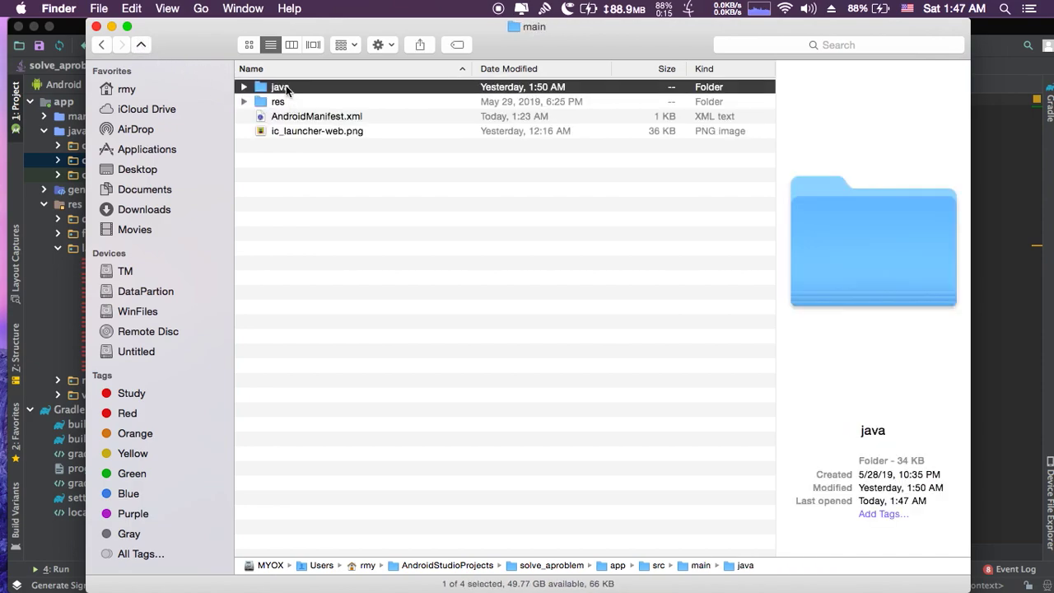
double_click(286, 86)
left_click(292, 87)
double_click(294, 86)
left_click(314, 88)
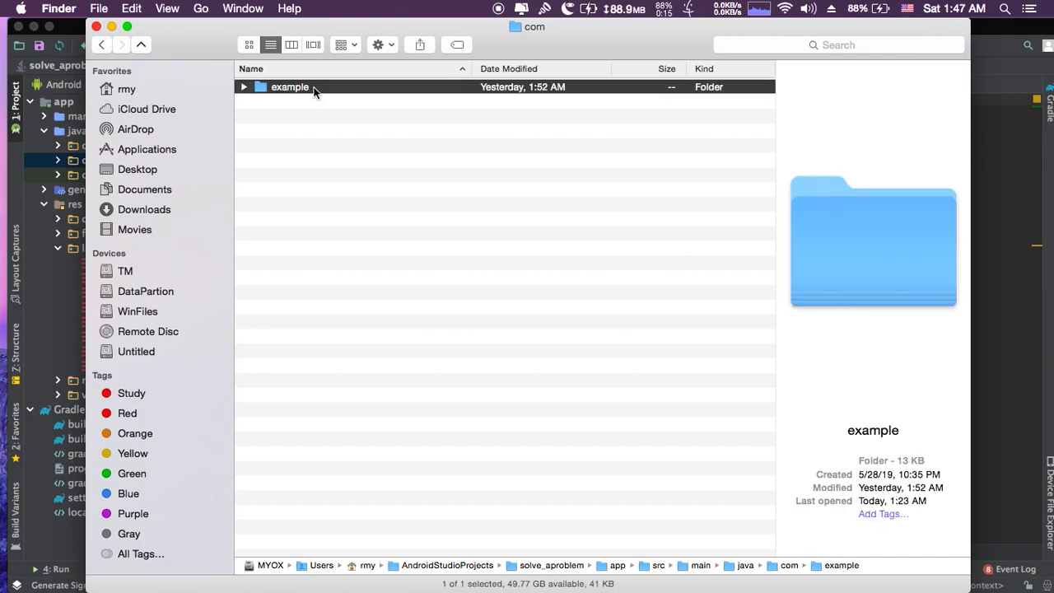
key("Return")
type("ramyhq")
key("Return")
- Rename src/test/java/com/example to ramyhq and close the Finder window
left_click(143, 46)
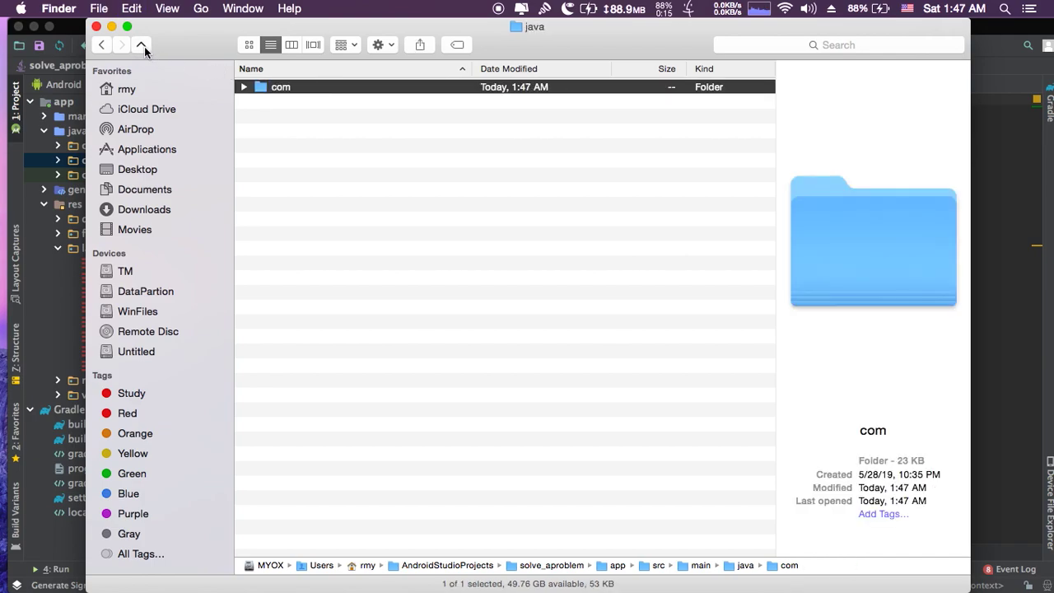
left_click(143, 46)
left_click(144, 46)
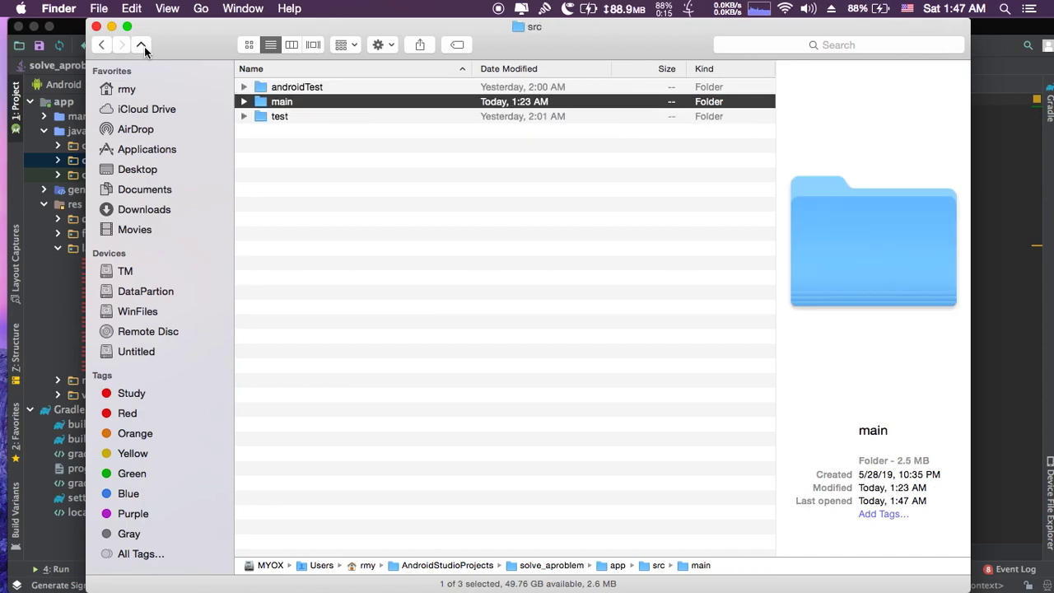
double_click(299, 118)
double_click(299, 87)
double_click(295, 87)
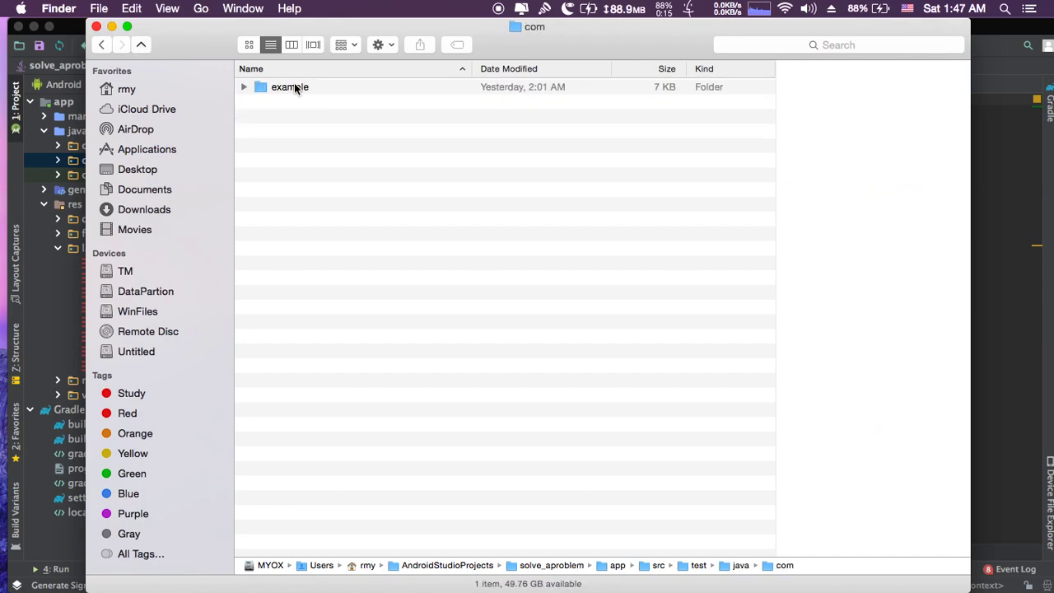
left_click(294, 87)
key("Return")
type("ramyhq")
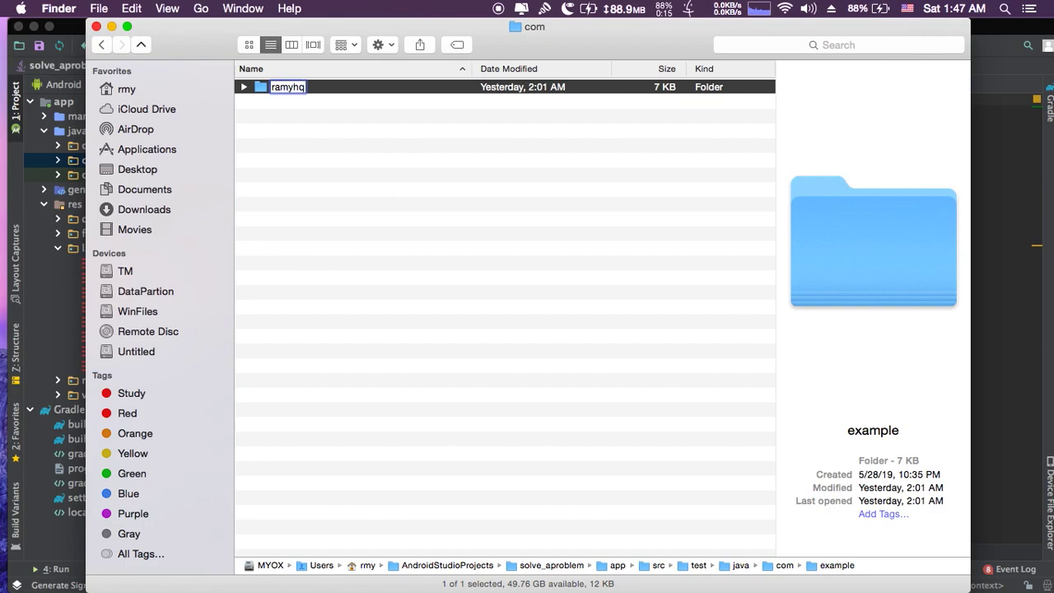
key("Return")
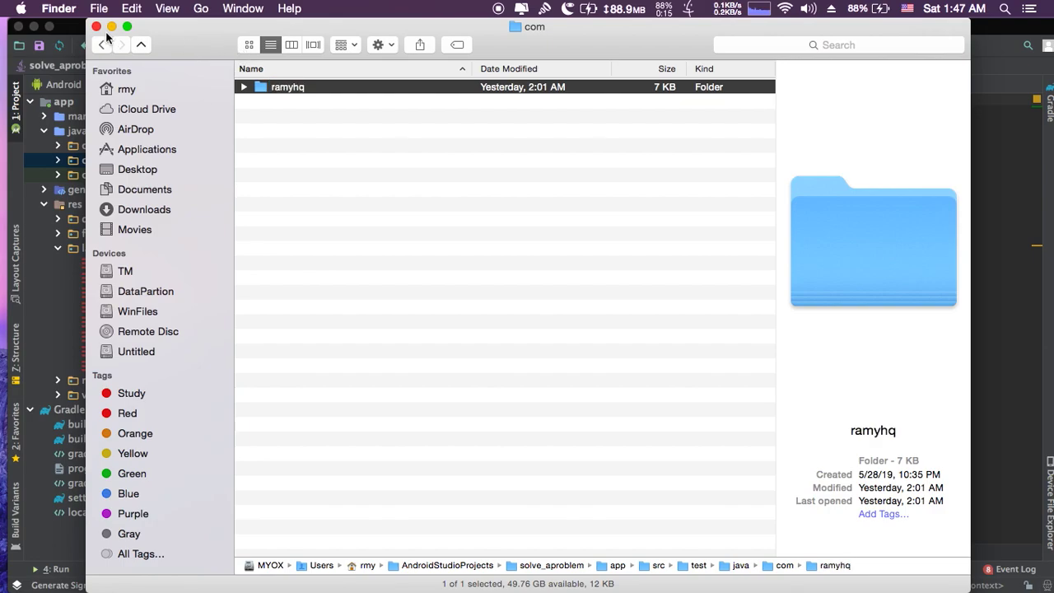
left_click_drag(107, 35, 165, 31)
key("super+w")
- Move the Android Studio window onto Desktop 1
left_click(149, 43)
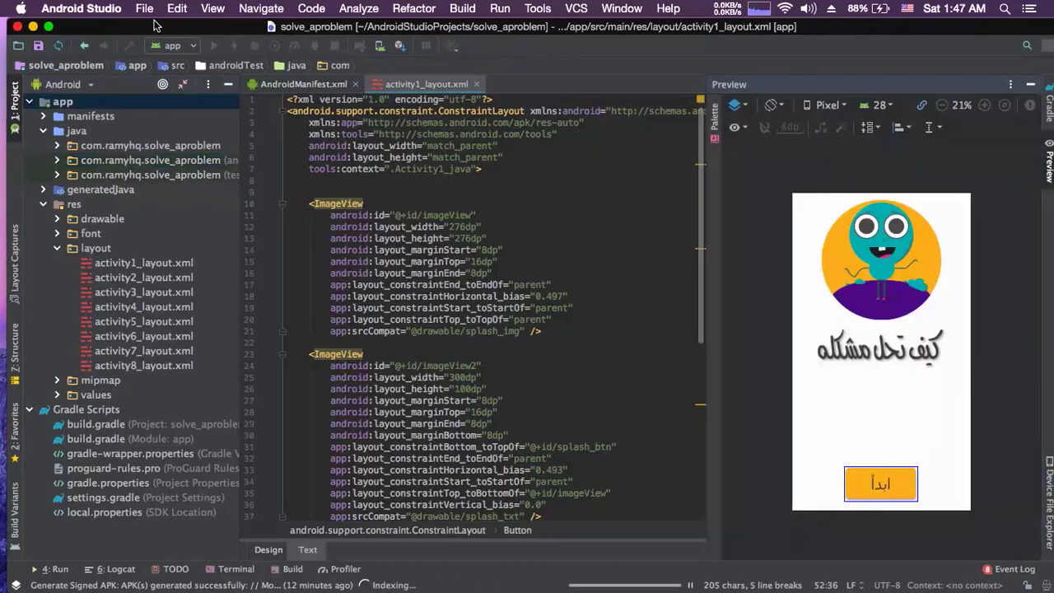
key("ctrl+Up")
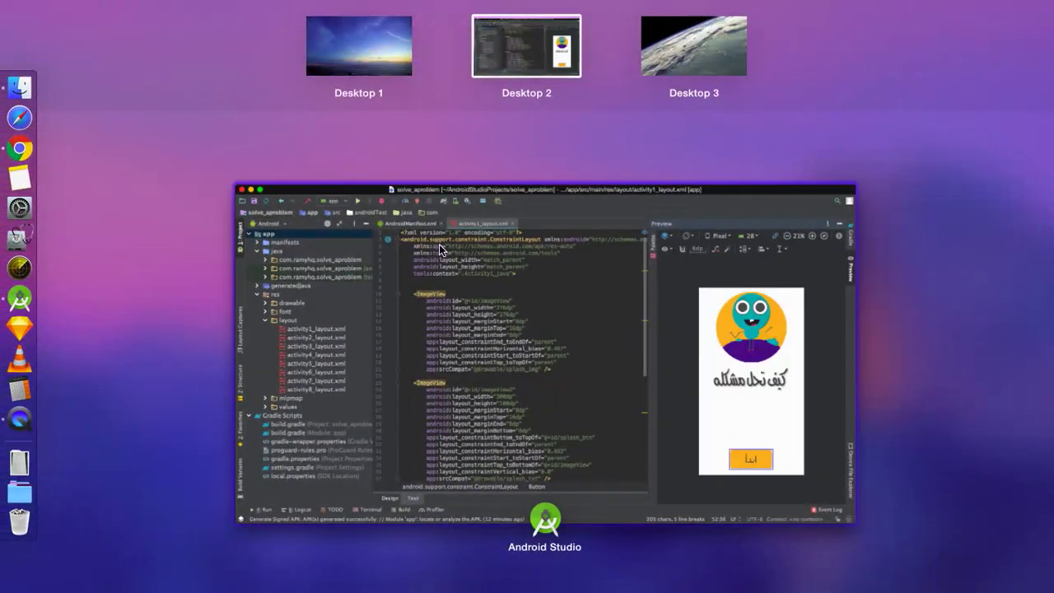
left_click_drag(438, 243, 375, 55)
left_click(375, 54)
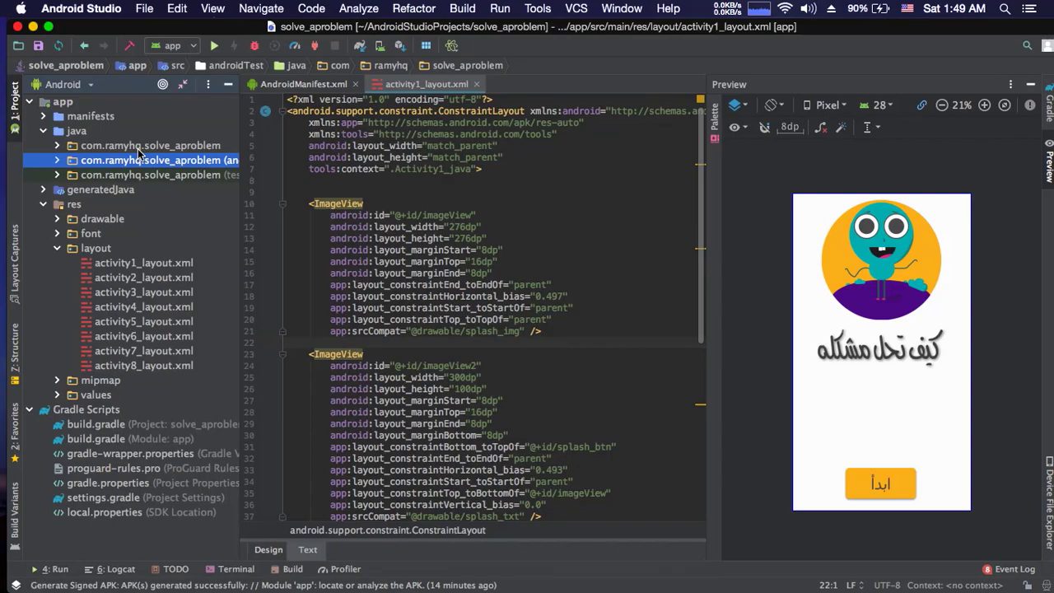
- Synchronize the app module so the packages show as com.ramyhq.solve_aproblem, then collapse the layout folder
left_click(138, 148)
left_click(133, 163)
left_click(129, 176)
left_click(65, 103)
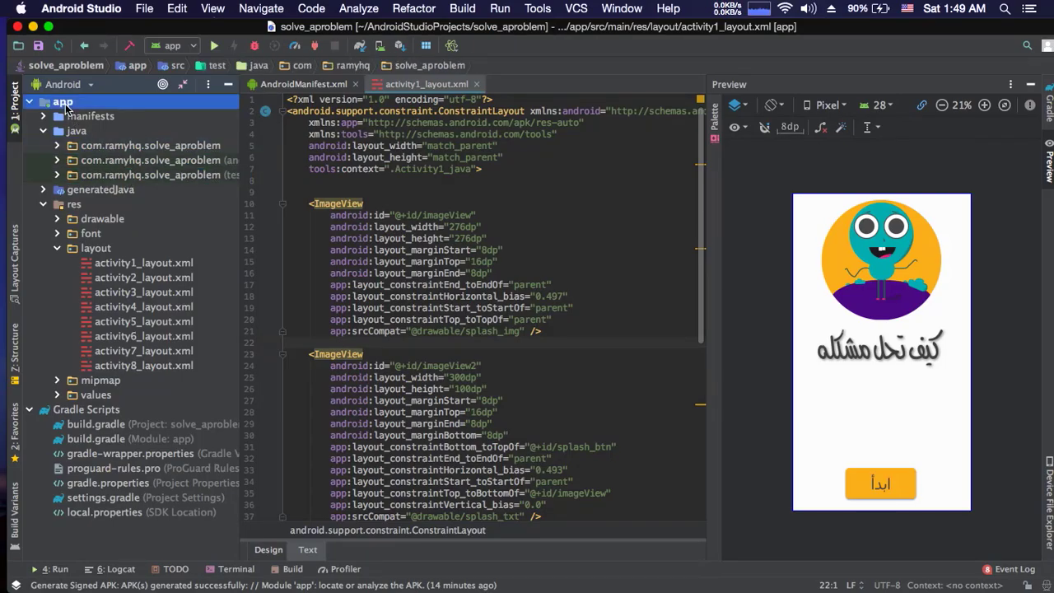
right_click(66, 103)
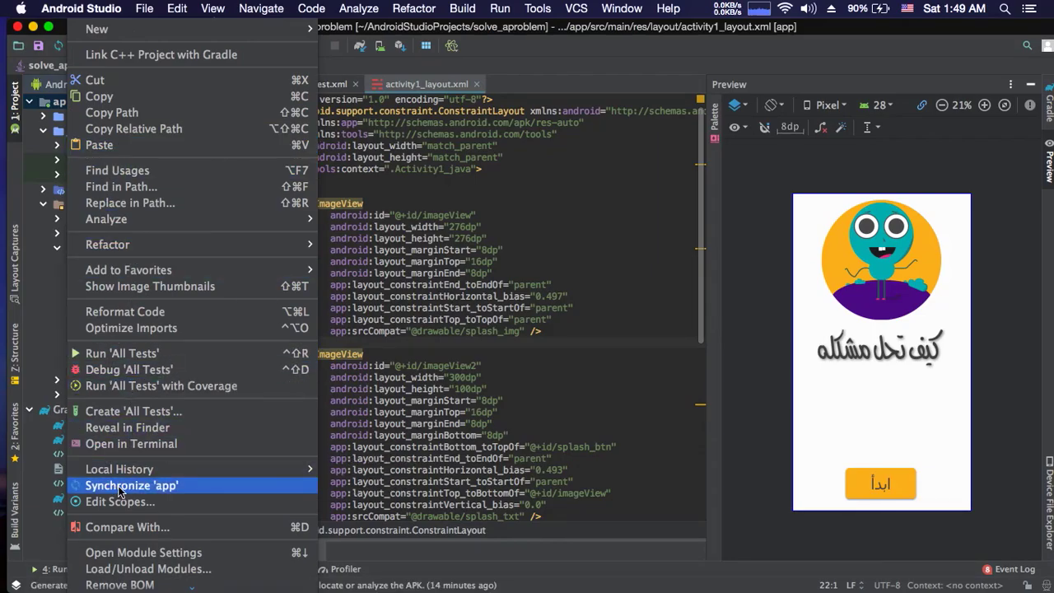
left_click(168, 488)
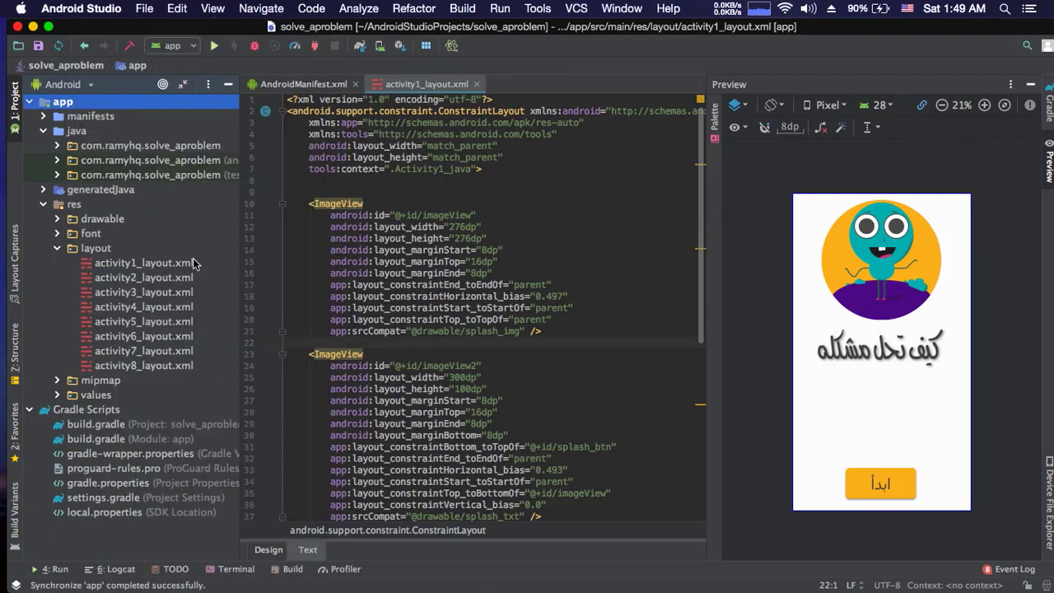
left_click(58, 248)
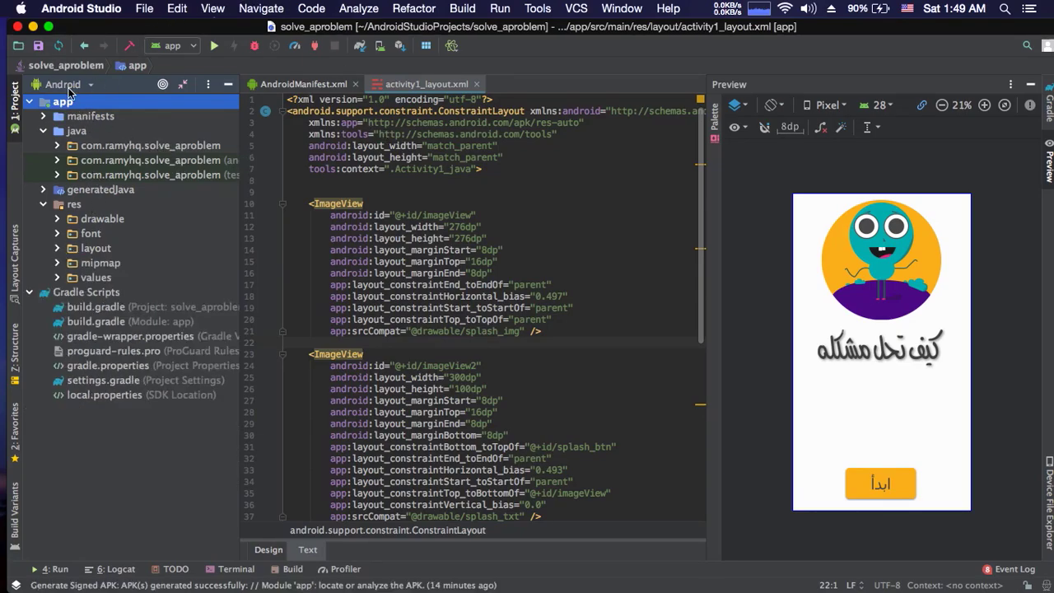
- Open Edit > Find > Replace in Path and search the project for 'example'
left_click(175, 7)
mouse_move(382, 200)
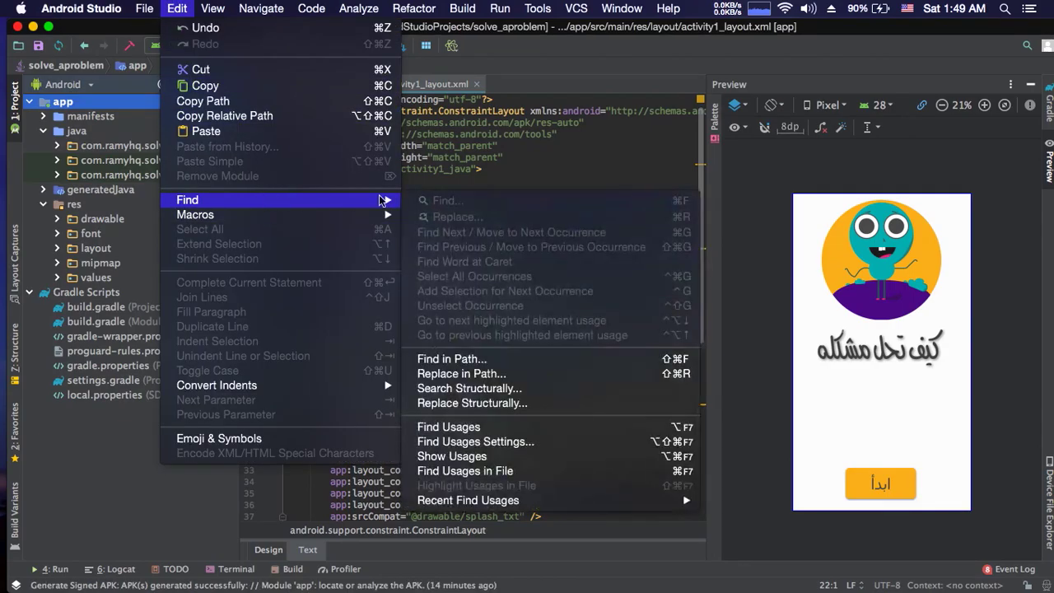
left_click(501, 377)
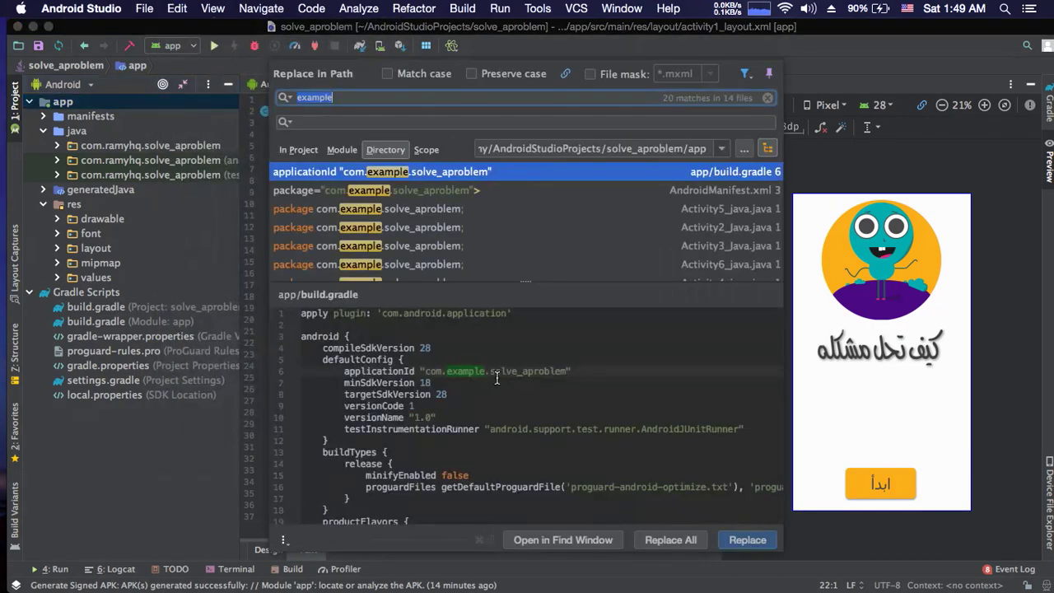
key("BackSpace")
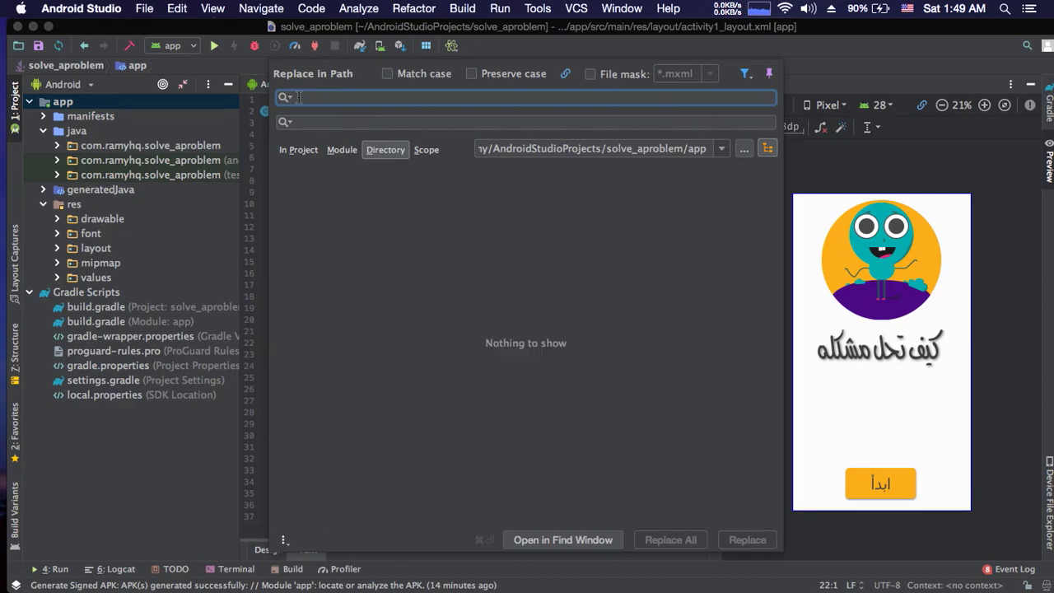
left_click(324, 121)
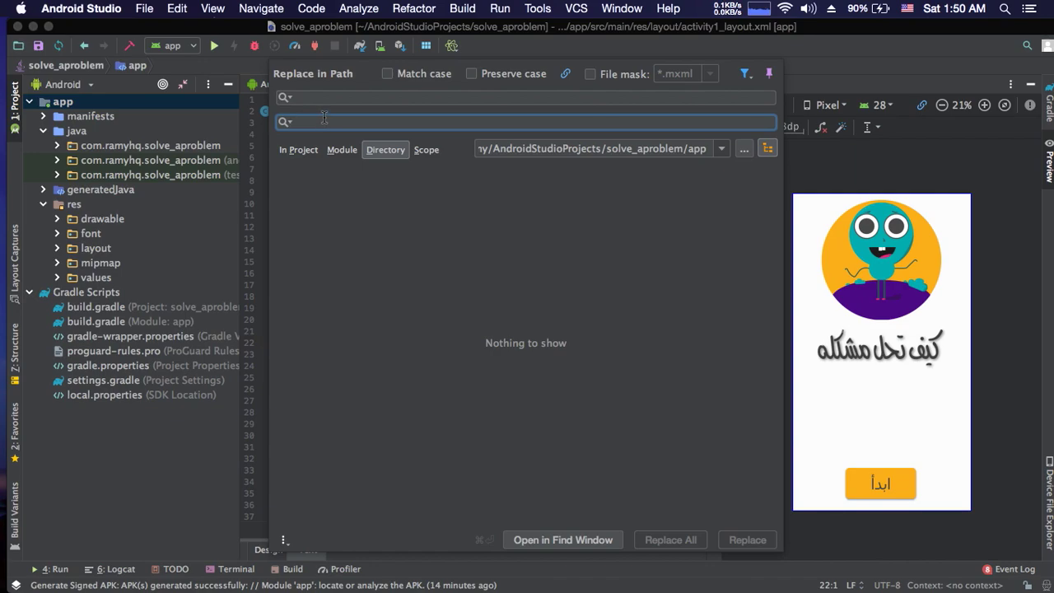
left_click(324, 96)
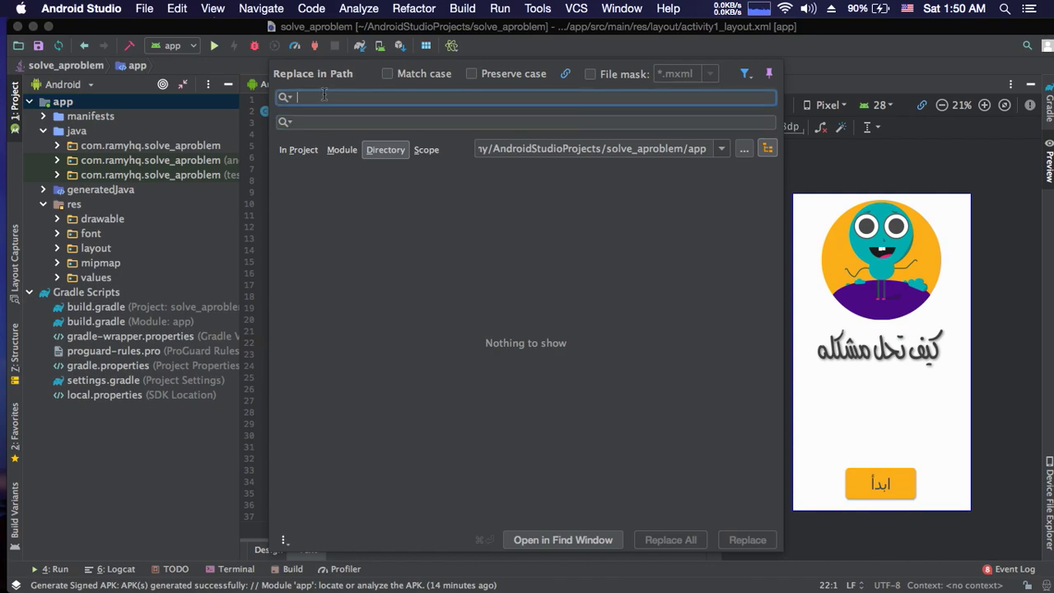
type("ex")
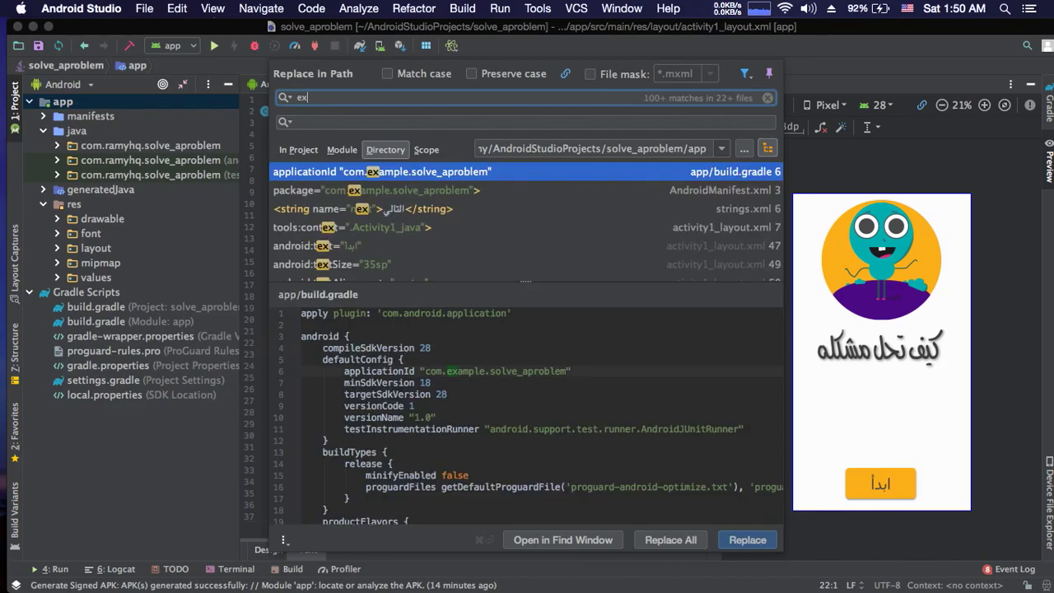
type("ample")
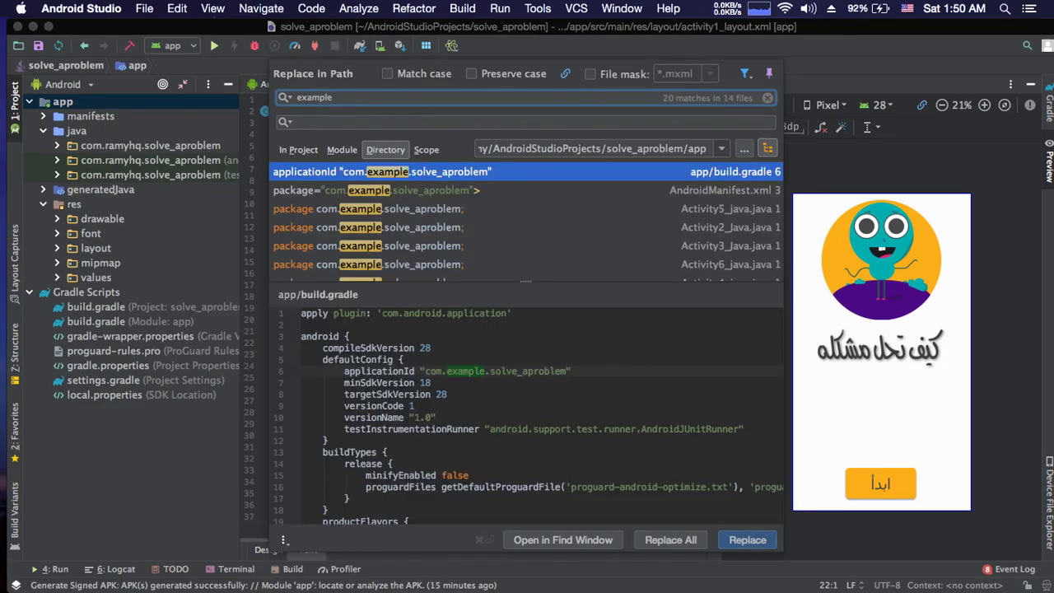
left_click(359, 124)
- Enter ramyhq as the replacement and preview matches in AndroidManifest.xml, Activity5_java and Activity2_Java
type("ramyhq")
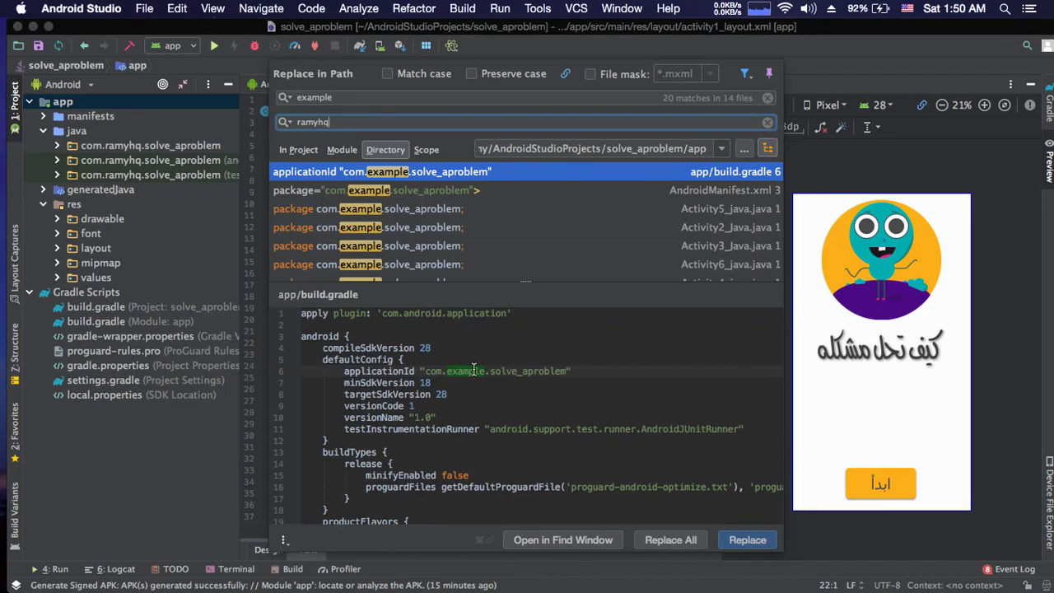
left_click(420, 196)
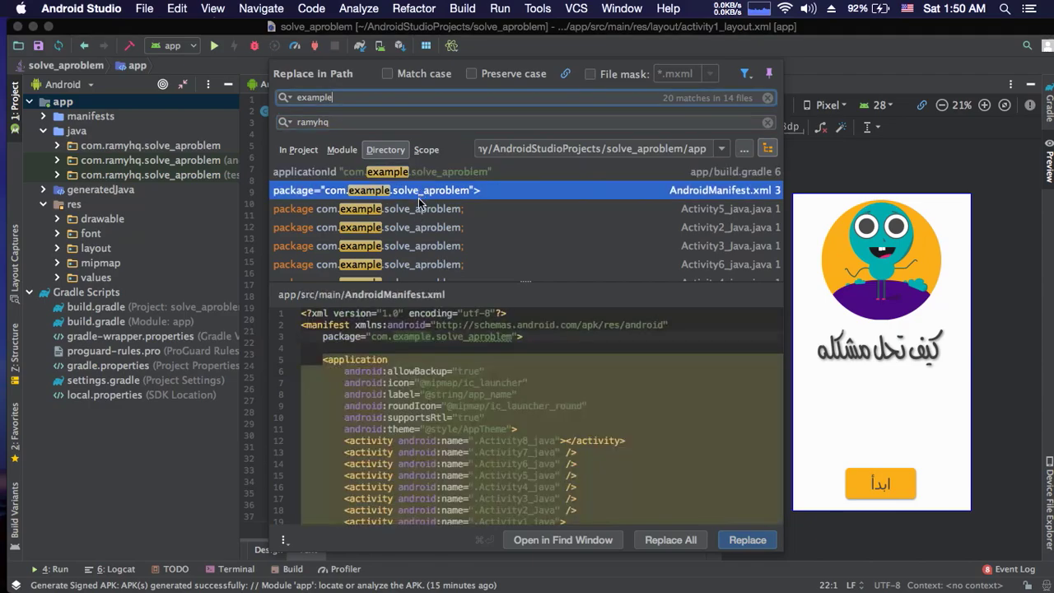
left_click(432, 210)
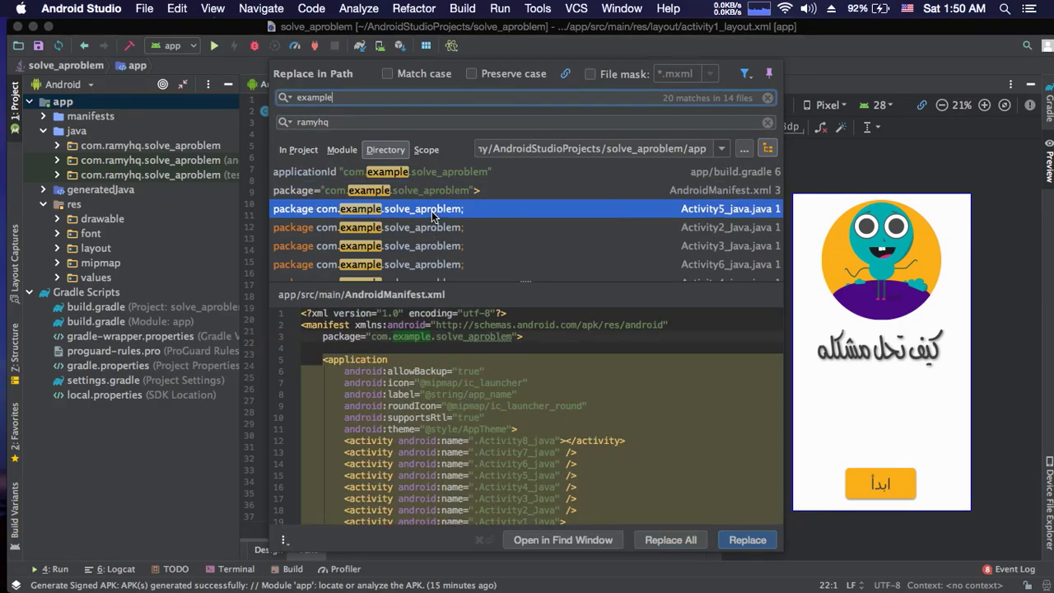
left_click(382, 224)
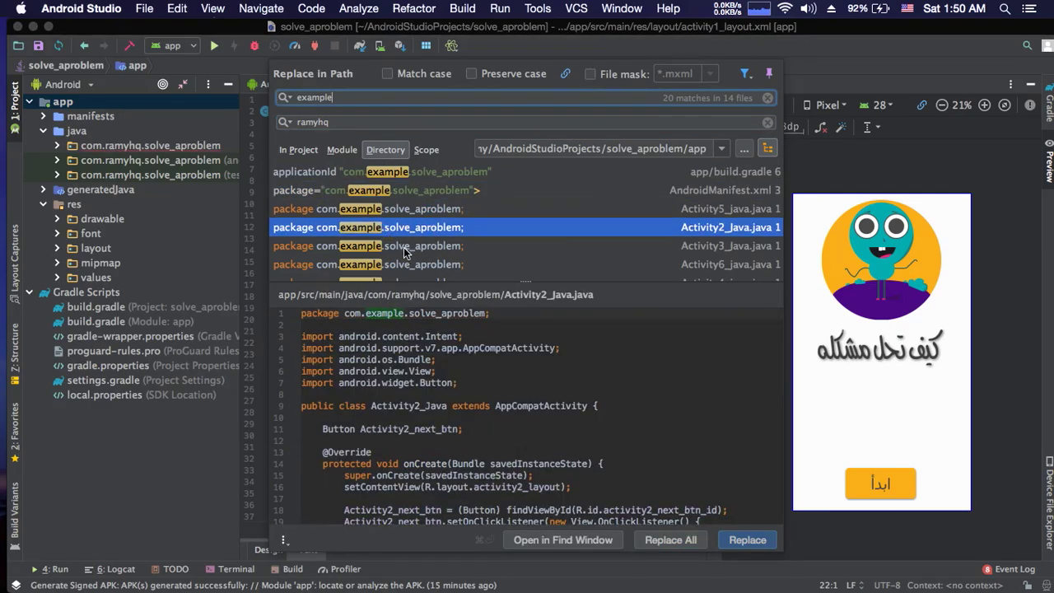
scroll(724, 238, "down", 6)
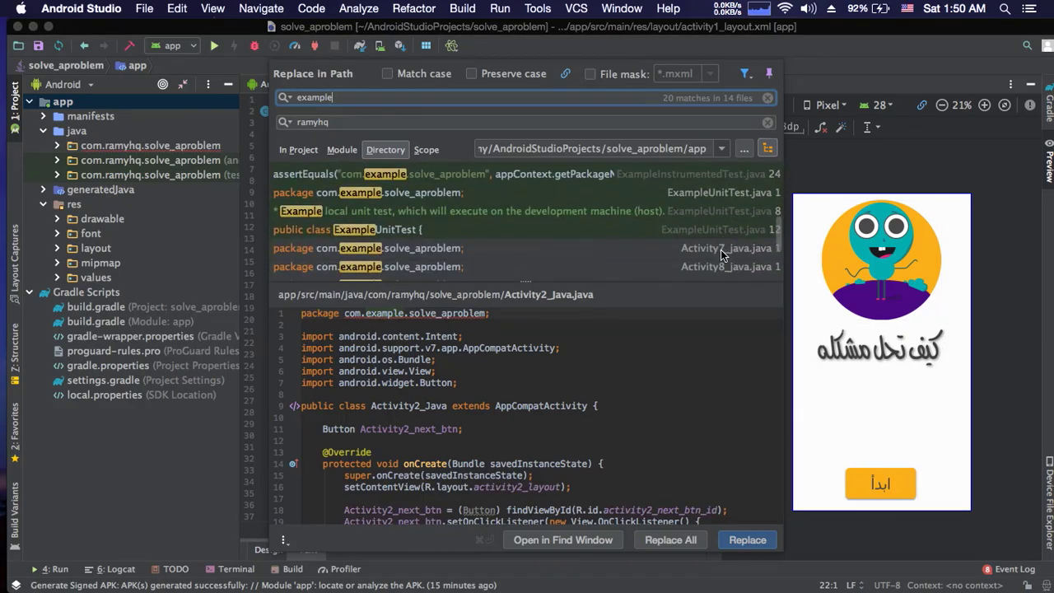
scroll(721, 243, "down", 5)
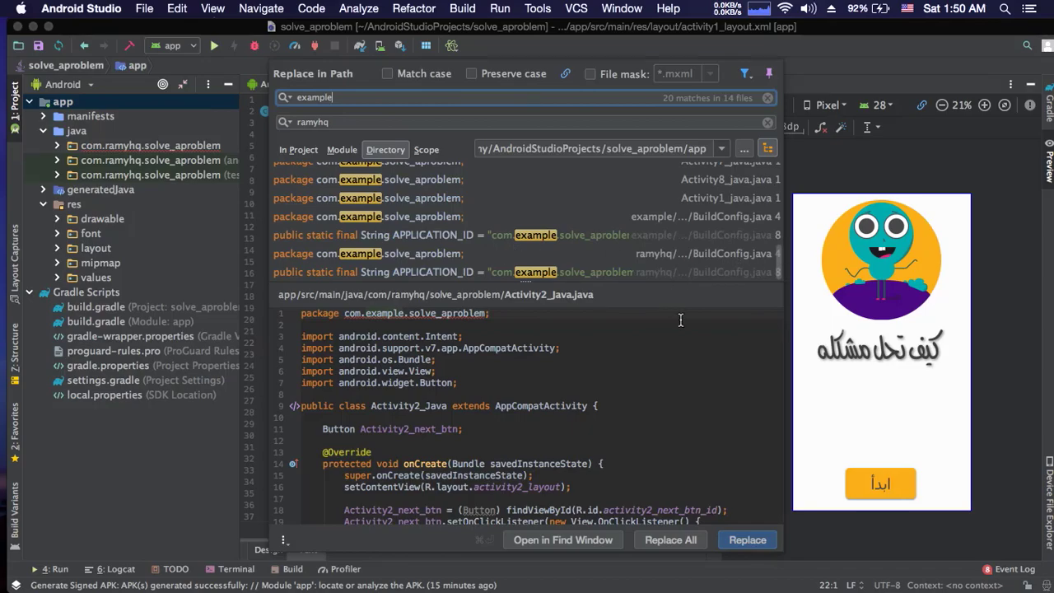
scroll(561, 238, "up", 10)
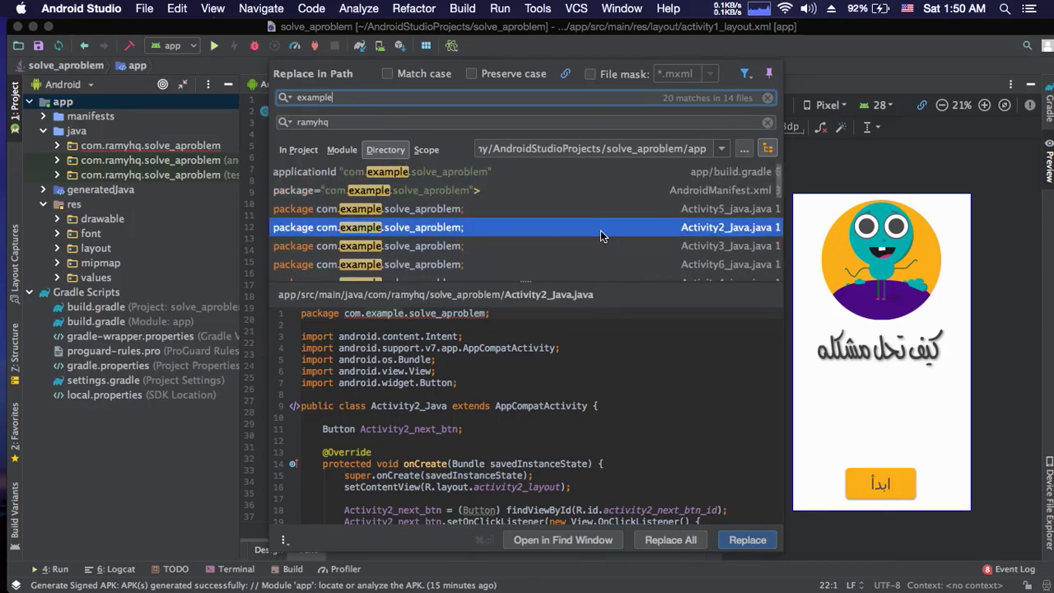
- Replace all 20 'example' occurrences with ramyhq, collapse the app node, and run the app
left_click(683, 542)
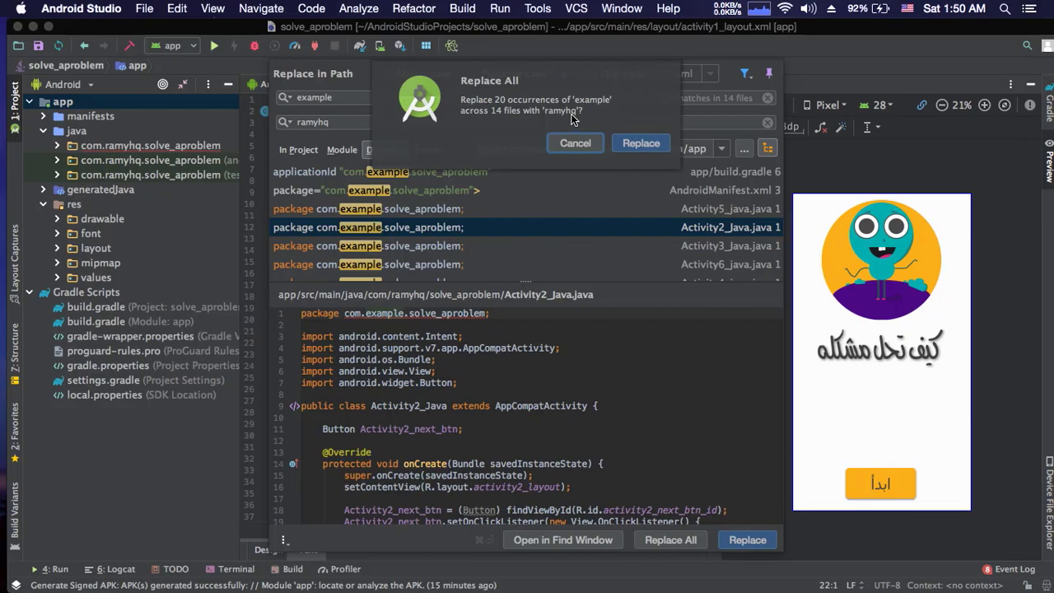
left_click(631, 145)
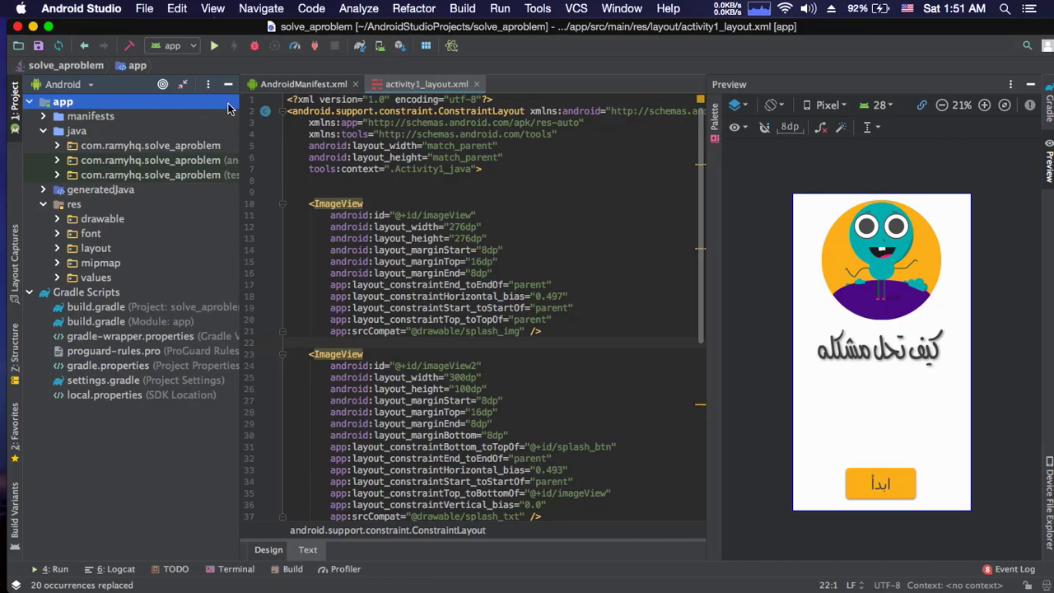
left_click(29, 101)
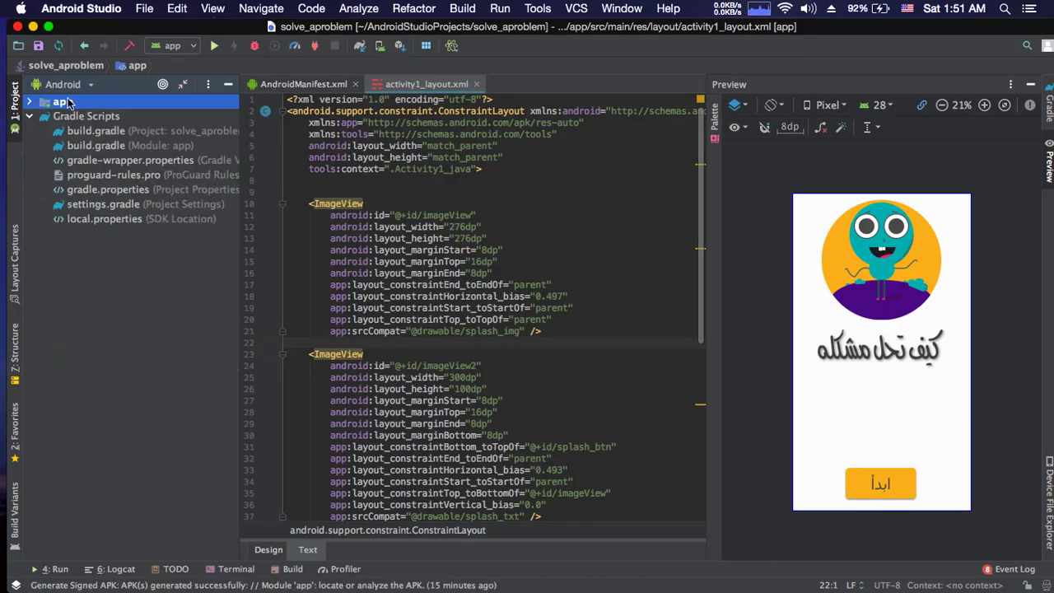
left_click(214, 45)
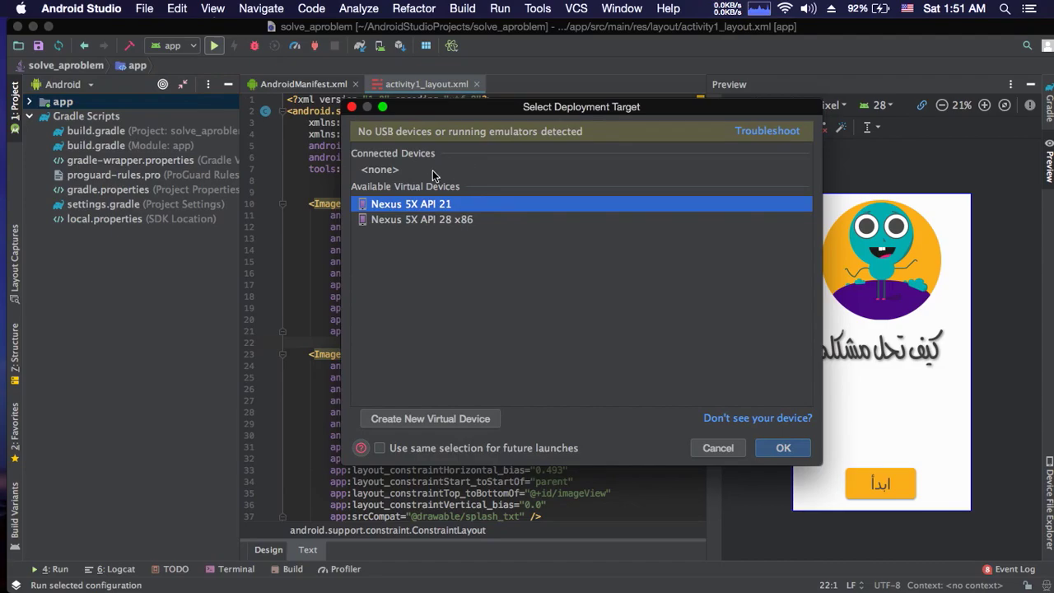